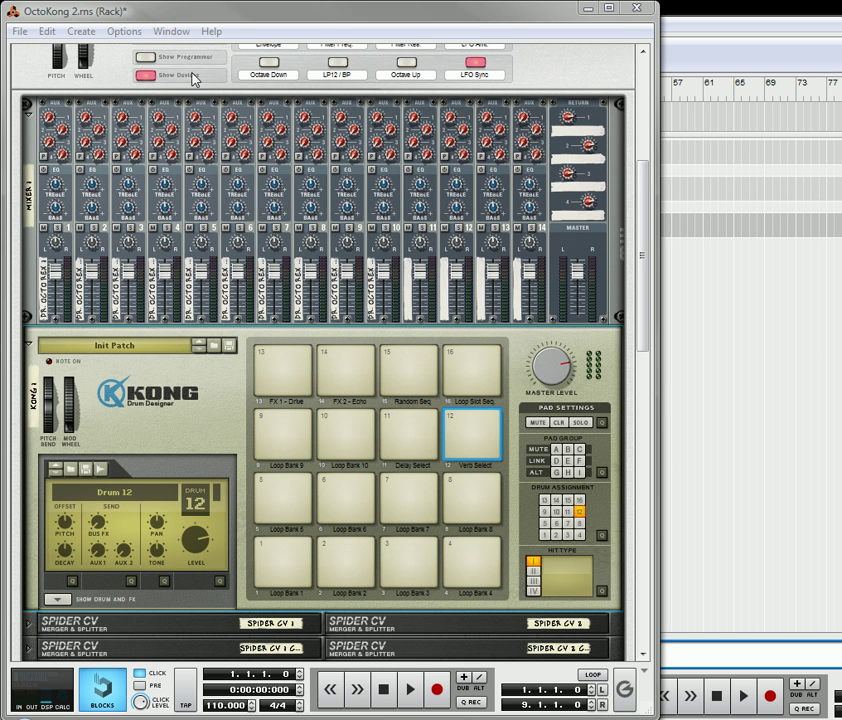
Step: Show the on-screen piano keys and audition loop banks 1, 4 and 5 with the FX 1 - Drive and FX 2 - Echo pads
{"action": "key", "text": "F4"}
{"action": "scroll", "coordinate": [635, 216], "scroll_direction": "up", "scroll_amount": 5}
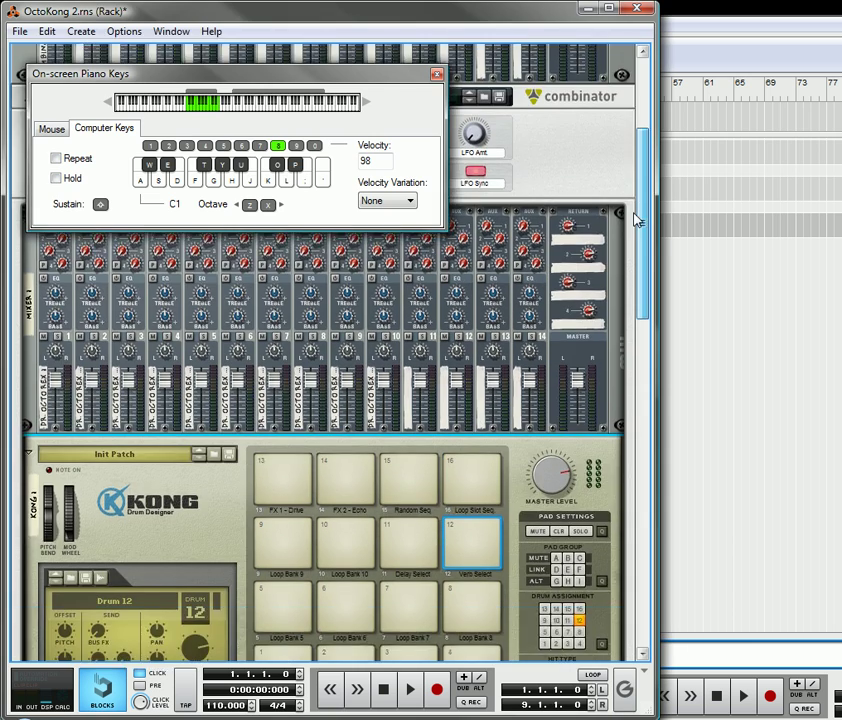
{"action": "scroll", "coordinate": [615, 218], "scroll_direction": "down", "scroll_amount": 3}
{"action": "scroll", "coordinate": [615, 218], "scroll_direction": "down", "scroll_amount": 3}
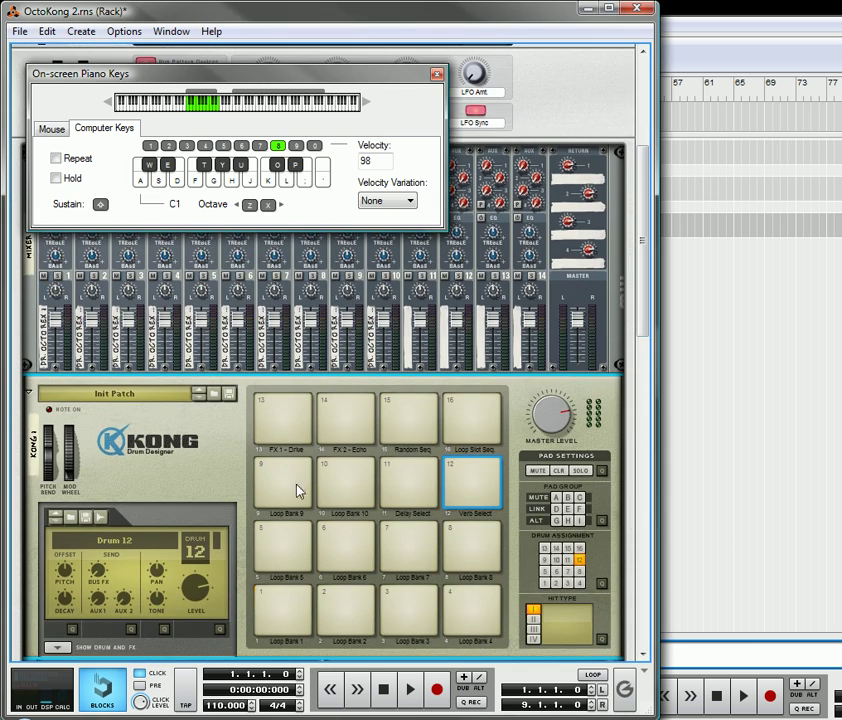
{"action": "key", "text": "a"}
{"action": "key", "text": "d"}
{"action": "key", "text": "e"}
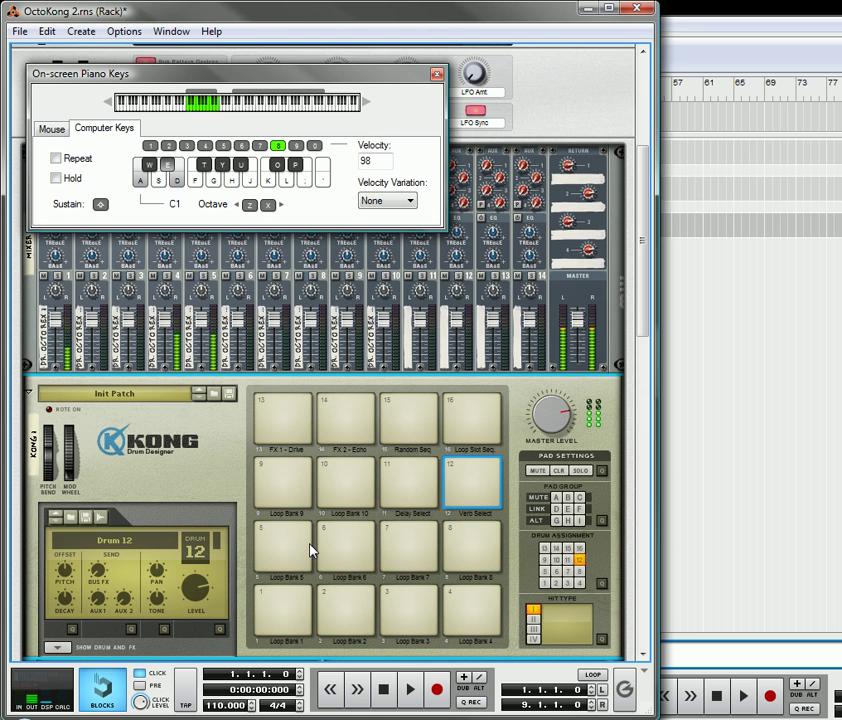
{"action": "left_click", "coordinate": [287, 419]}
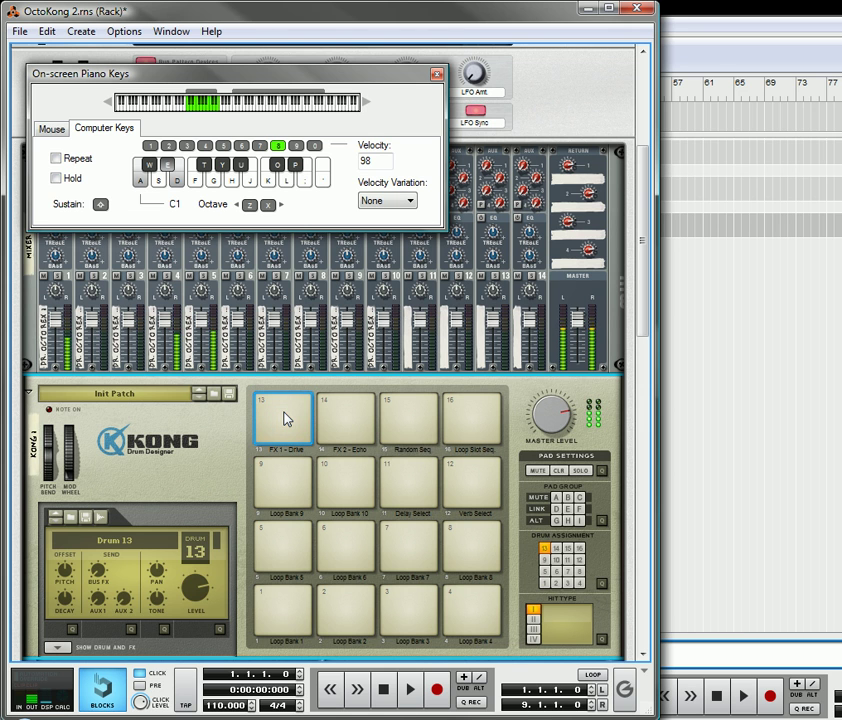
{"action": "left_click", "coordinate": [346, 418]}
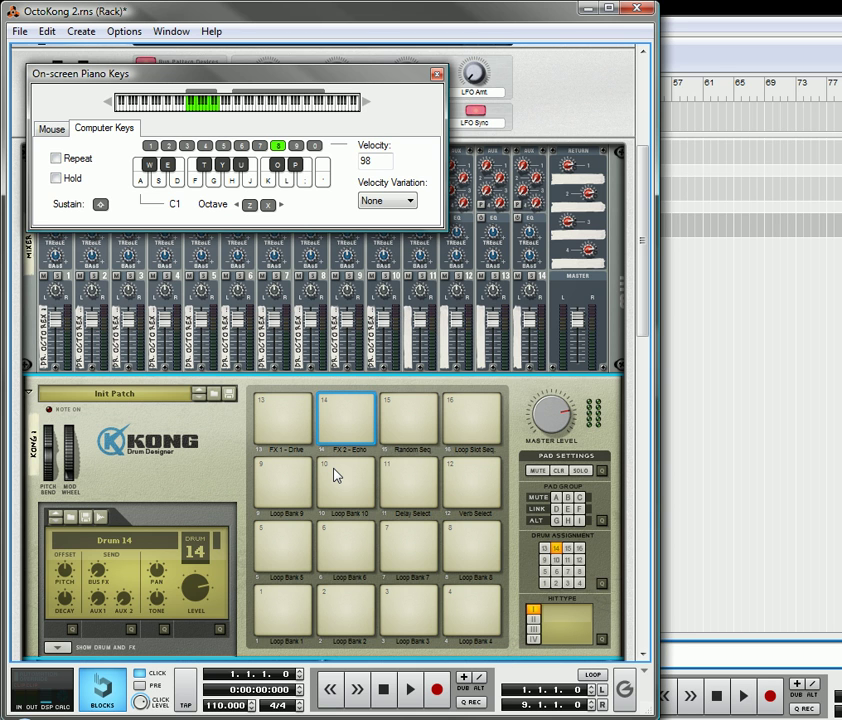
Step: Play loop banks 8 and 1 and audition the Delay Select pad on Kong
{"action": "key", "text": "g"}
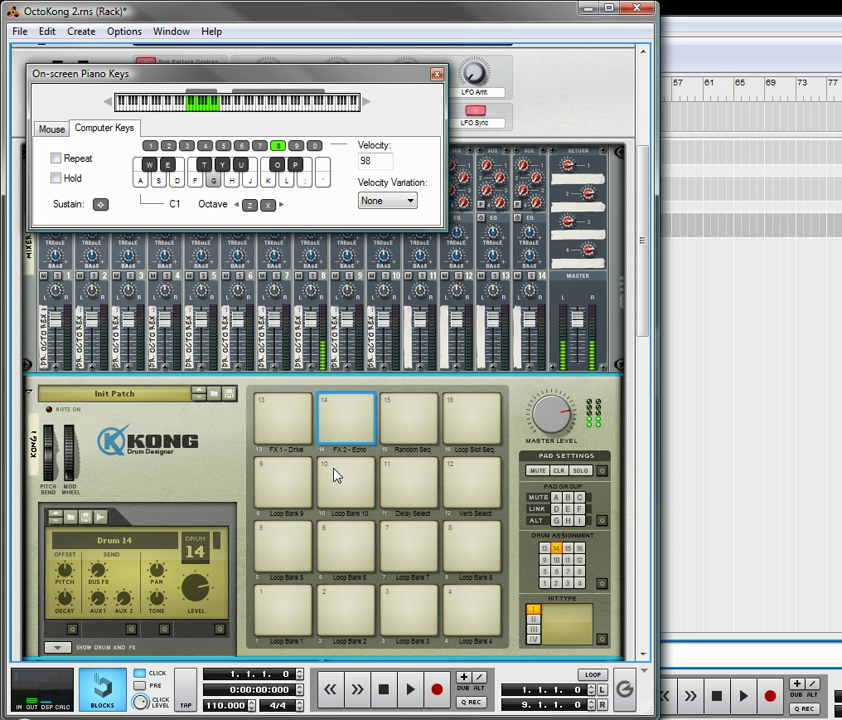
{"action": "key", "text": "a"}
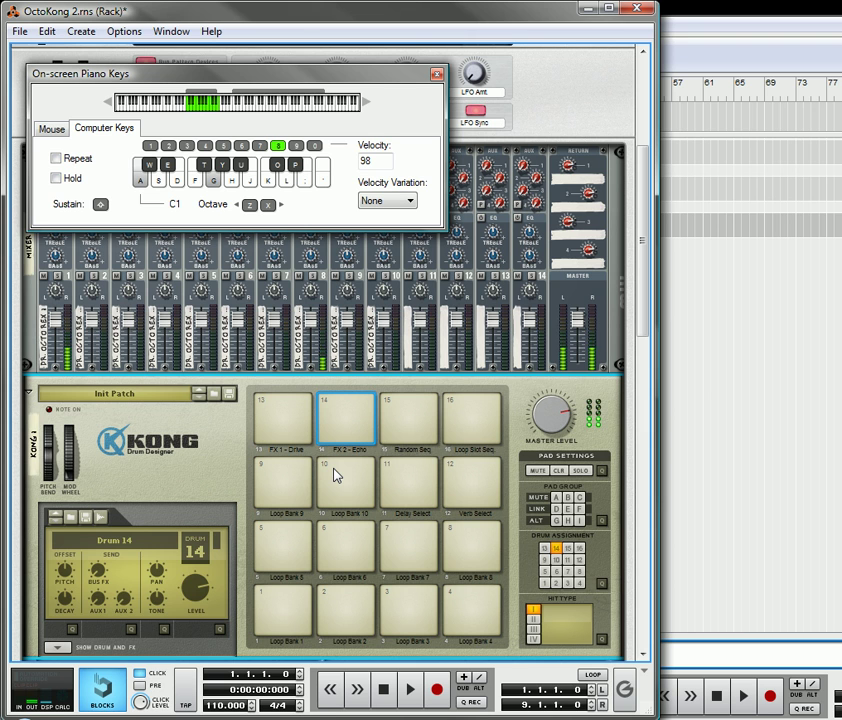
{"action": "left_click", "coordinate": [398, 488]}
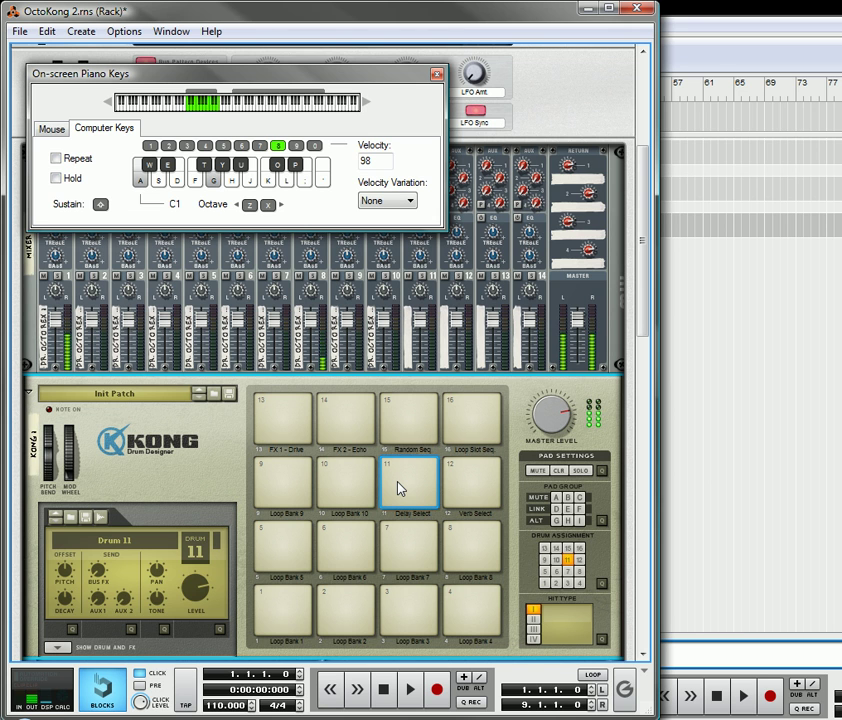
{"action": "left_click", "coordinate": [399, 487]}
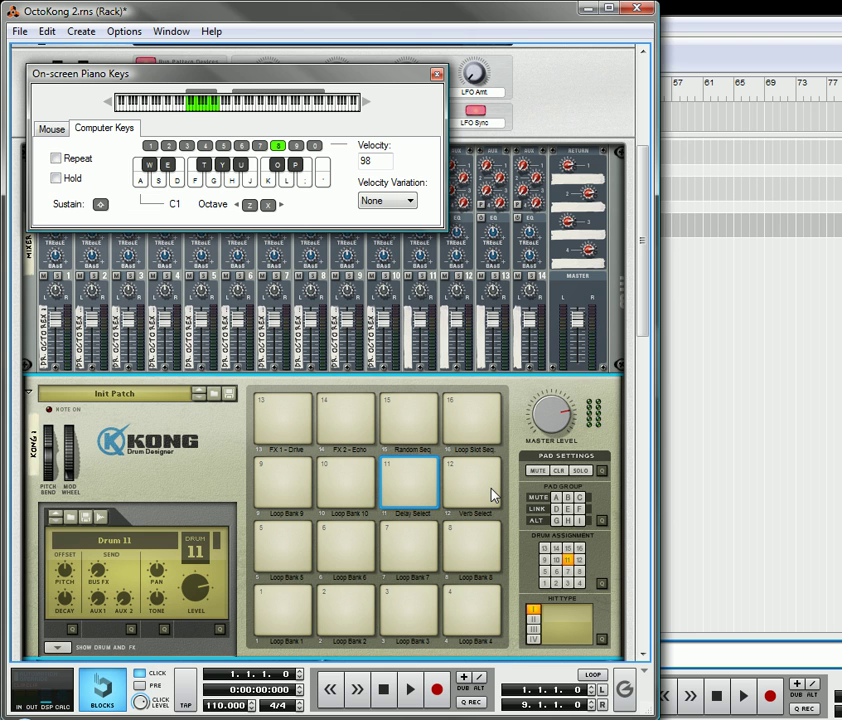
Step: Play loop banks 1, 2 and 6 and trigger Kong's Verb Select pad repeatedly to audition the reverb
{"action": "key", "text": "a"}
{"action": "key", "text": "s"}
{"action": "key", "text": "w"}
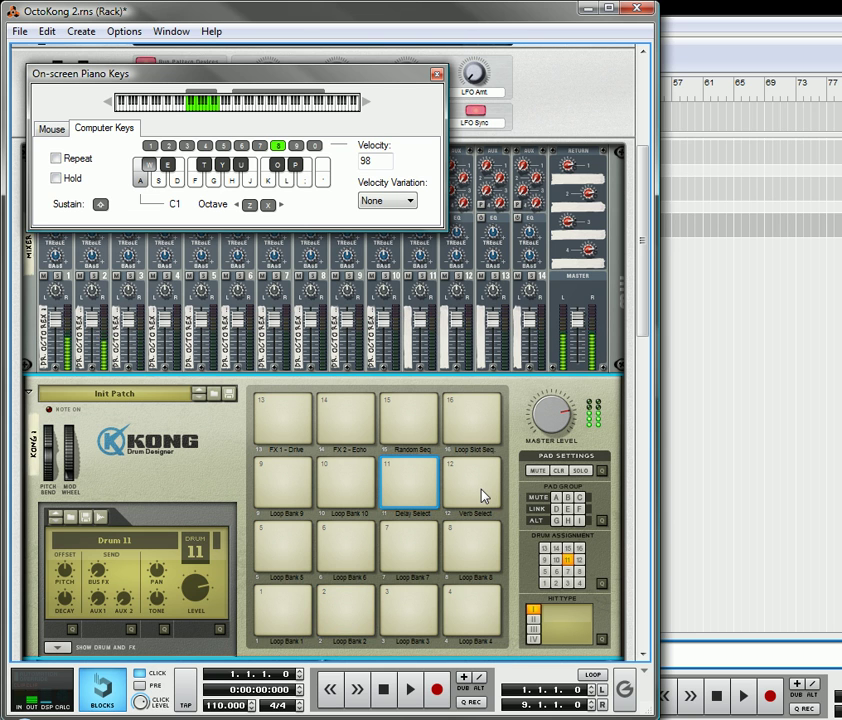
{"action": "key", "text": "f"}
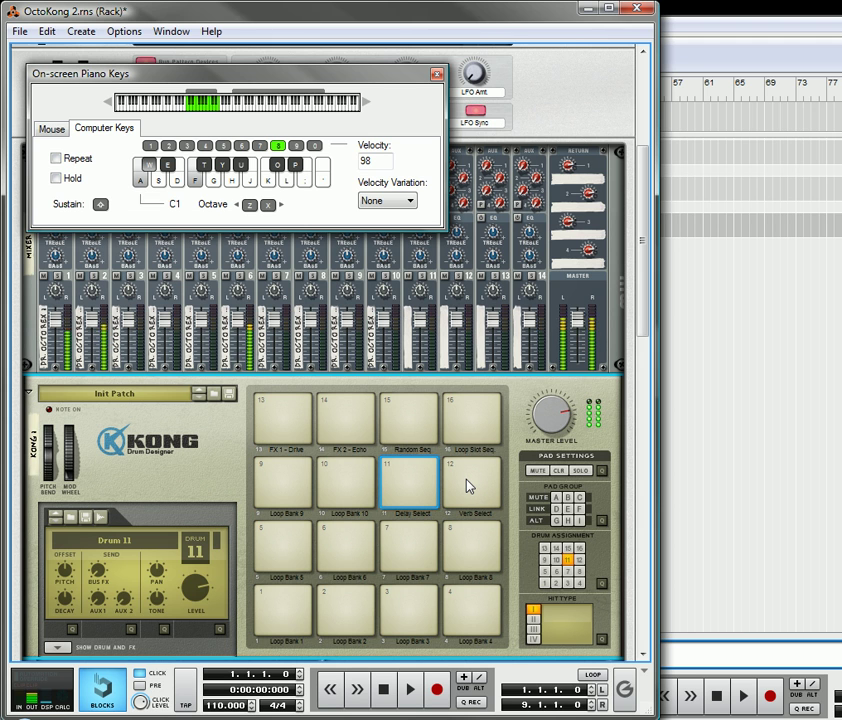
{"action": "left_click", "coordinate": [468, 486]}
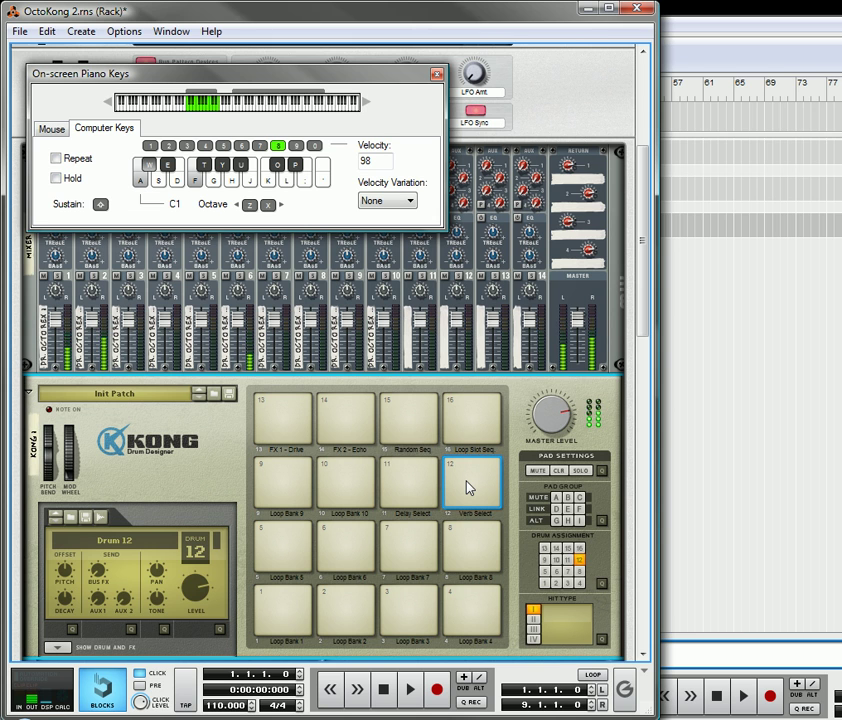
{"action": "left_click", "coordinate": [468, 487]}
{"action": "left_click", "coordinate": [475, 481]}
{"action": "left_click", "coordinate": [477, 492]}
Step: Close the on-screen piano keys window
{"action": "scroll", "coordinate": [355, 451], "scroll_direction": "down", "scroll_amount": 3}
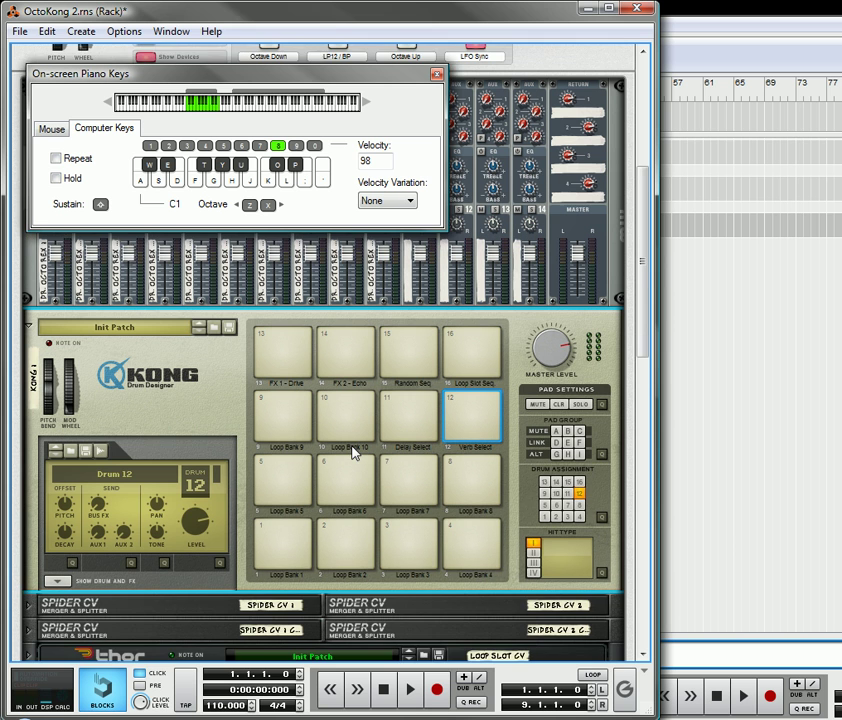
{"action": "scroll", "coordinate": [346, 451], "scroll_direction": "down", "scroll_amount": 1}
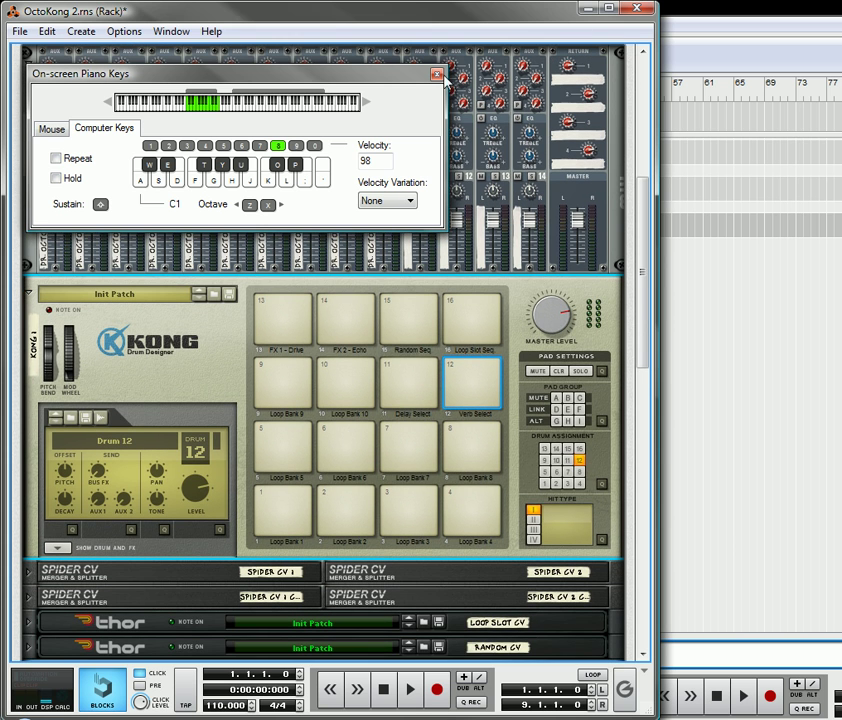
{"action": "left_click", "coordinate": [436, 74]}
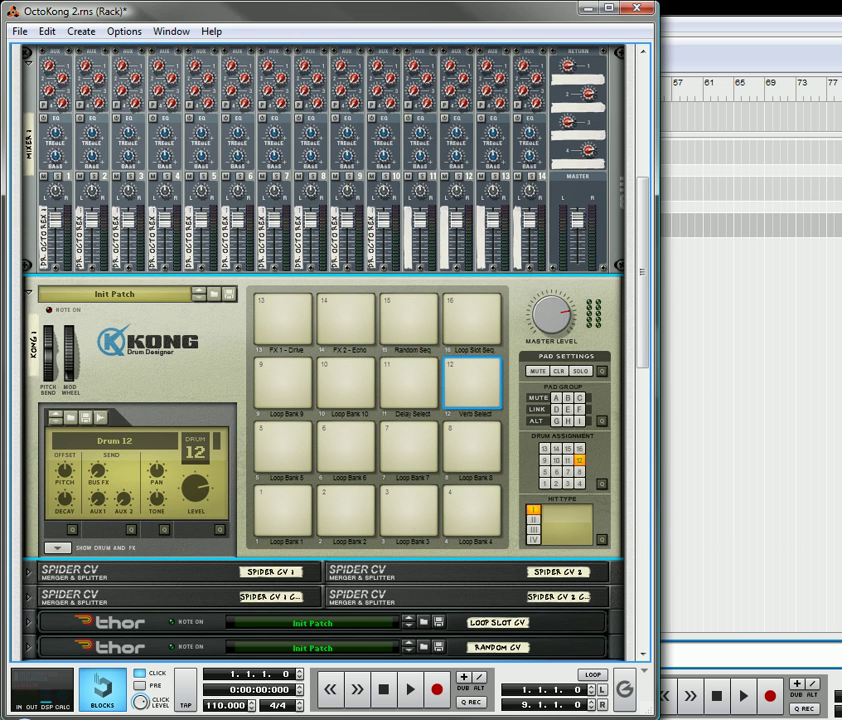
Step: Select the FX 1 - Drive pad, examine Kong's drum and FX section, and hide that section again
{"action": "mouse_move", "coordinate": [648, 314]}
{"action": "left_mouse_down"}
{"action": "mouse_move", "coordinate": [643, 545]}
{"action": "mouse_move", "coordinate": [645, 316]}
{"action": "mouse_move", "coordinate": [645, 336]}
{"action": "left_mouse_up"}
{"action": "left_click", "coordinate": [293, 280]}
{"action": "left_click", "coordinate": [273, 264]}
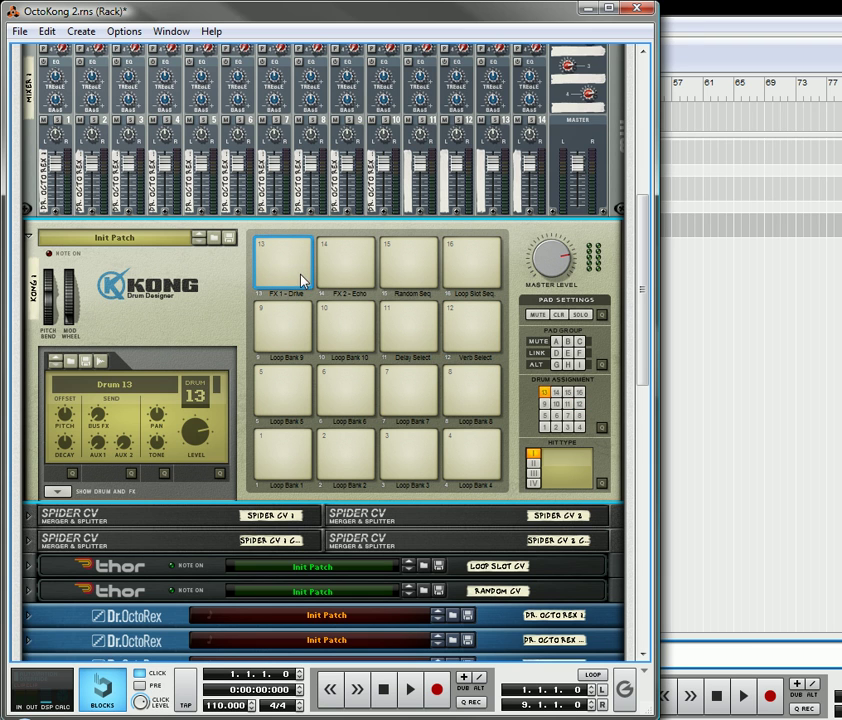
{"action": "left_click", "coordinate": [57, 491]}
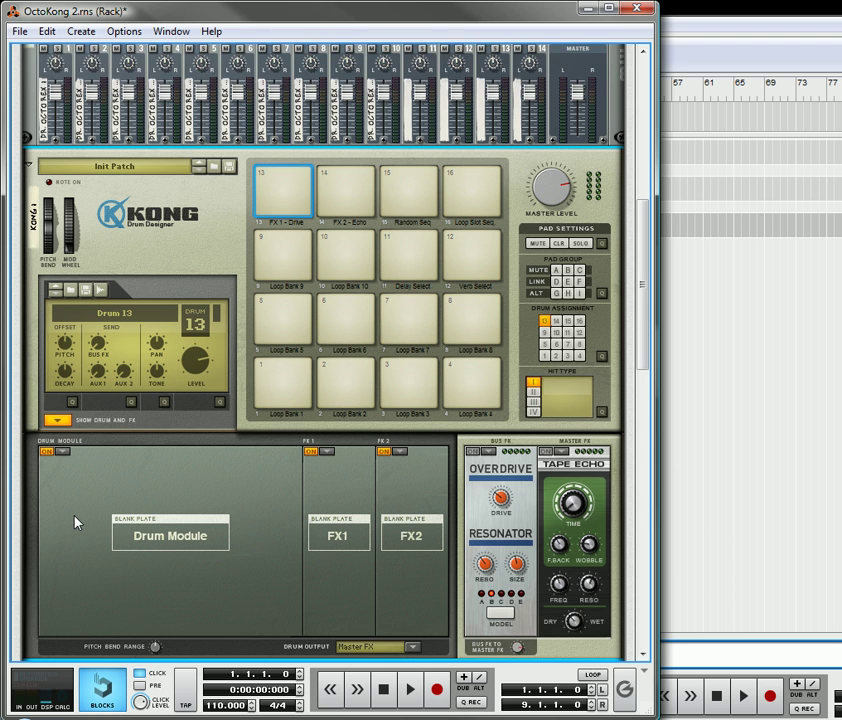
{"action": "scroll", "coordinate": [389, 459], "scroll_direction": "down", "scroll_amount": 2}
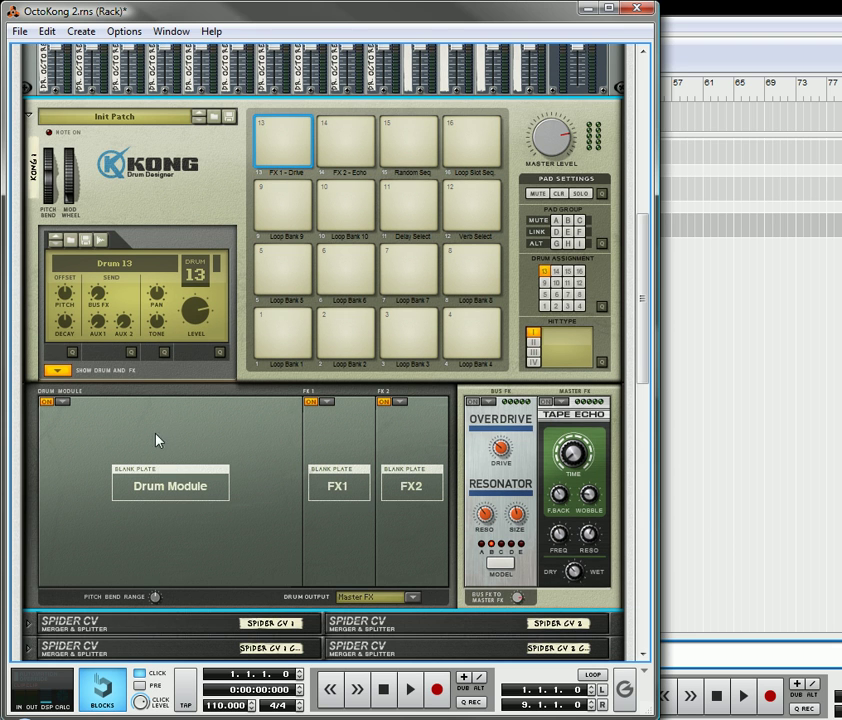
{"action": "scroll", "coordinate": [201, 430], "scroll_direction": "up", "scroll_amount": 2}
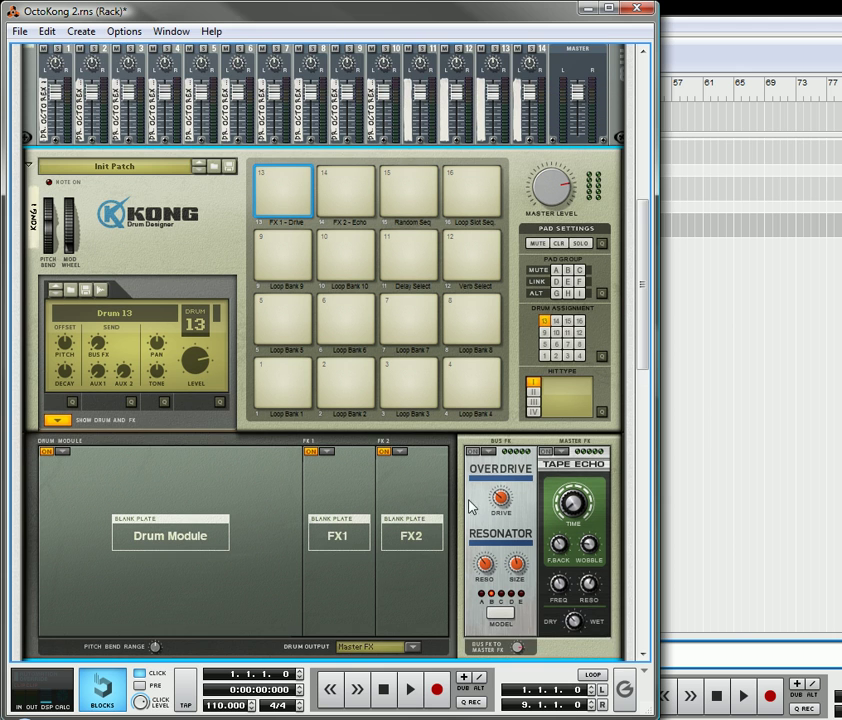
{"action": "left_click", "coordinate": [59, 424]}
{"action": "scroll", "coordinate": [198, 318], "scroll_direction": "up", "scroll_amount": 4}
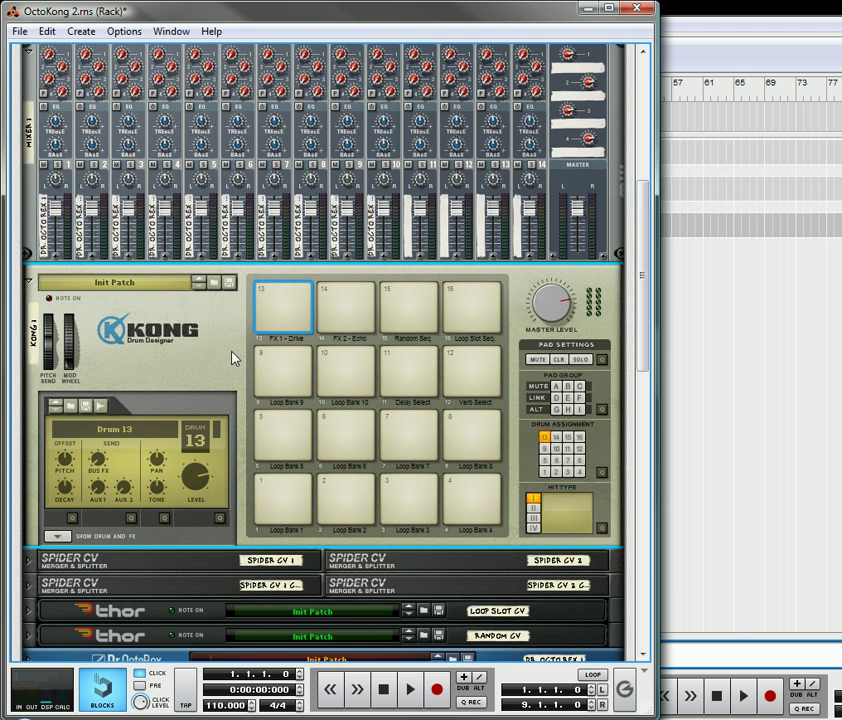
Step: Open the recent song OctoKong 1.rns and expand Kong's drum and FX section
{"action": "left_click", "coordinate": [19, 31]}
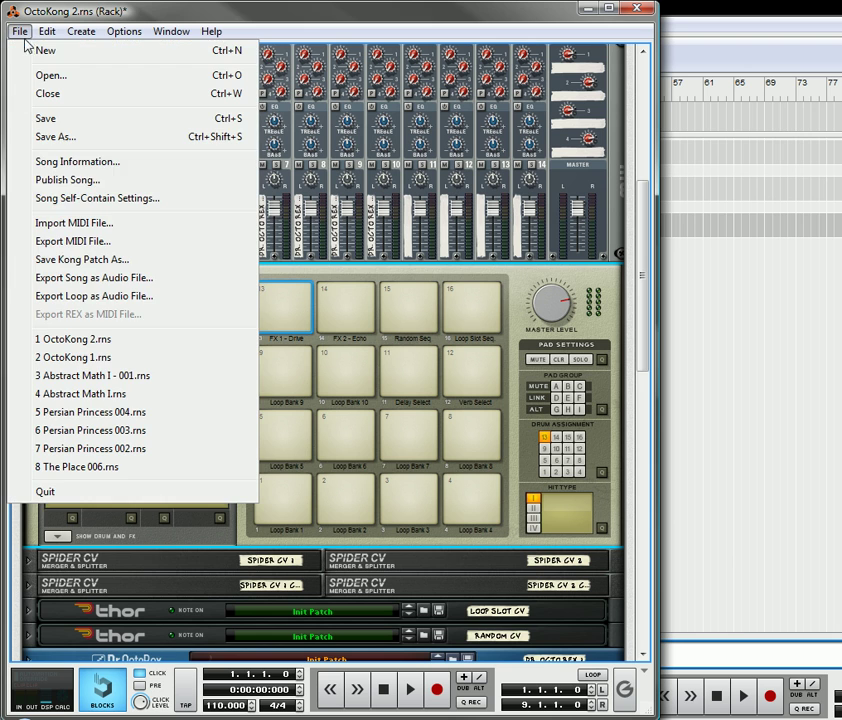
{"action": "left_click", "coordinate": [91, 358]}
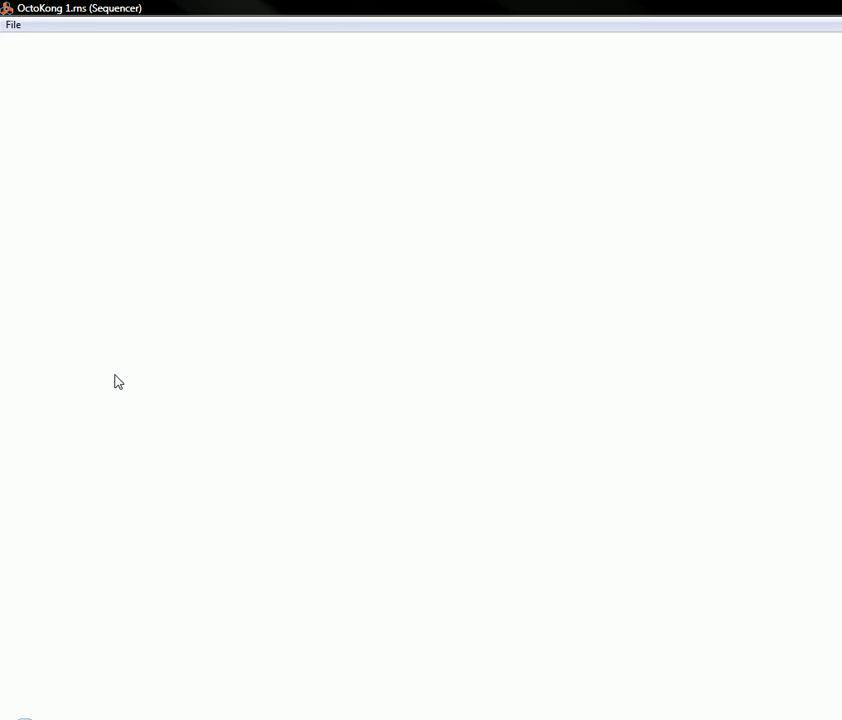
{"action": "scroll", "coordinate": [269, 338], "scroll_direction": "down", "scroll_amount": 10}
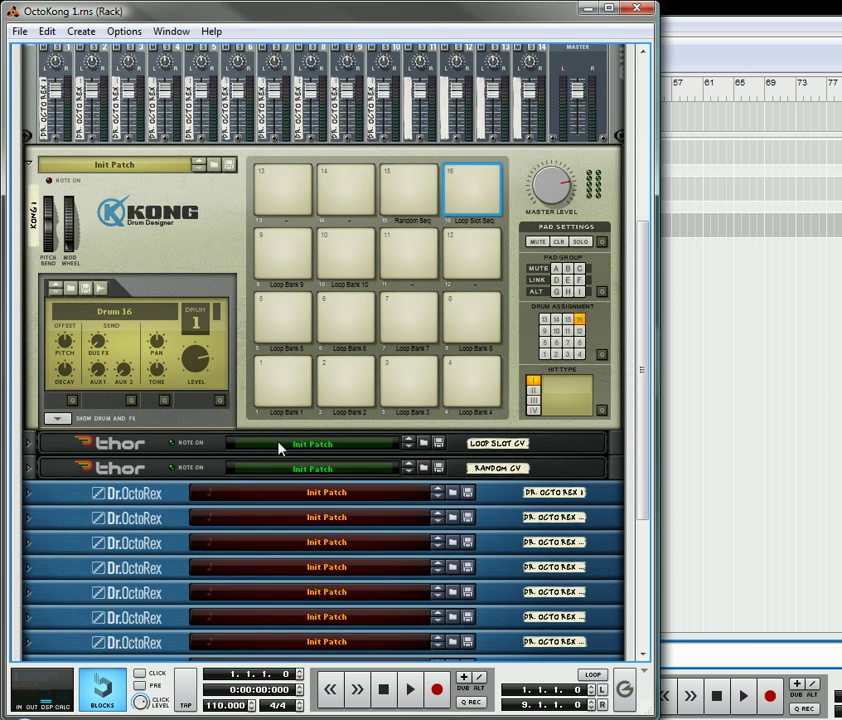
{"action": "left_click", "coordinate": [57, 420]}
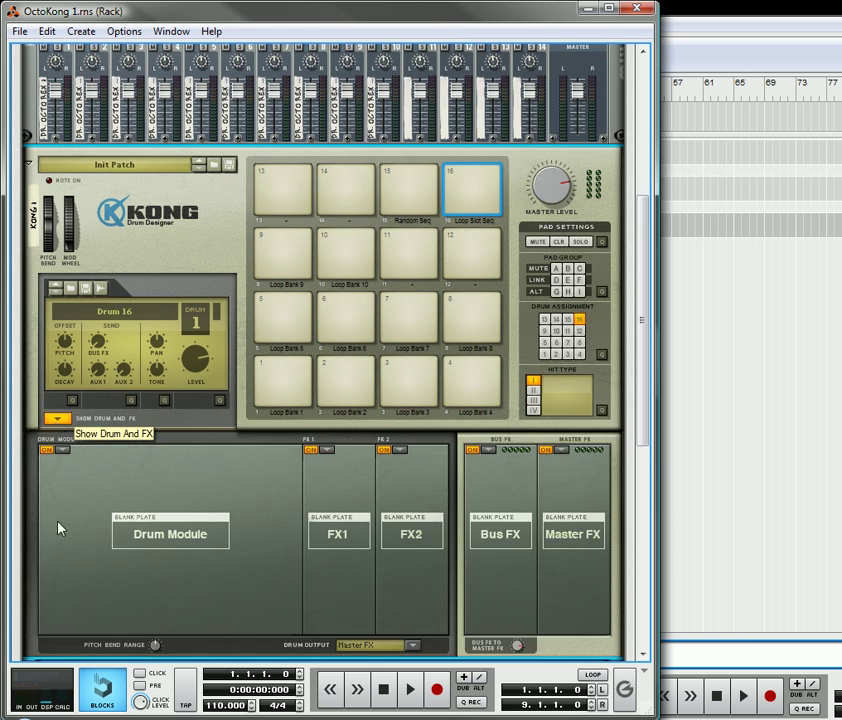
{"action": "scroll", "coordinate": [218, 462], "scroll_direction": "down", "scroll_amount": 5}
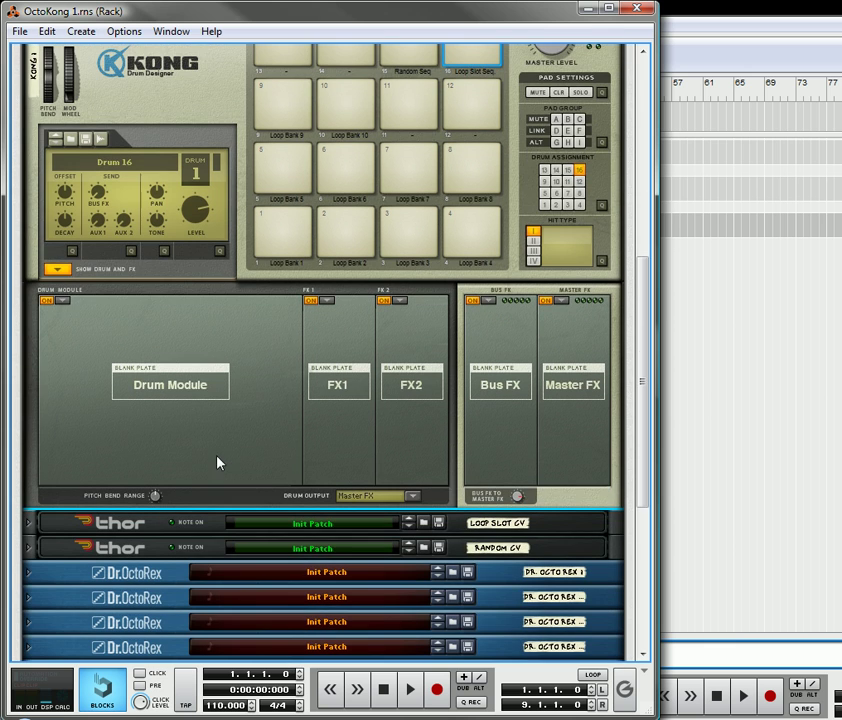
Step: Load Overdrive / Resonator as Kong's Bus FX and Tape Echo as its Master FX
{"action": "left_click", "coordinate": [493, 301]}
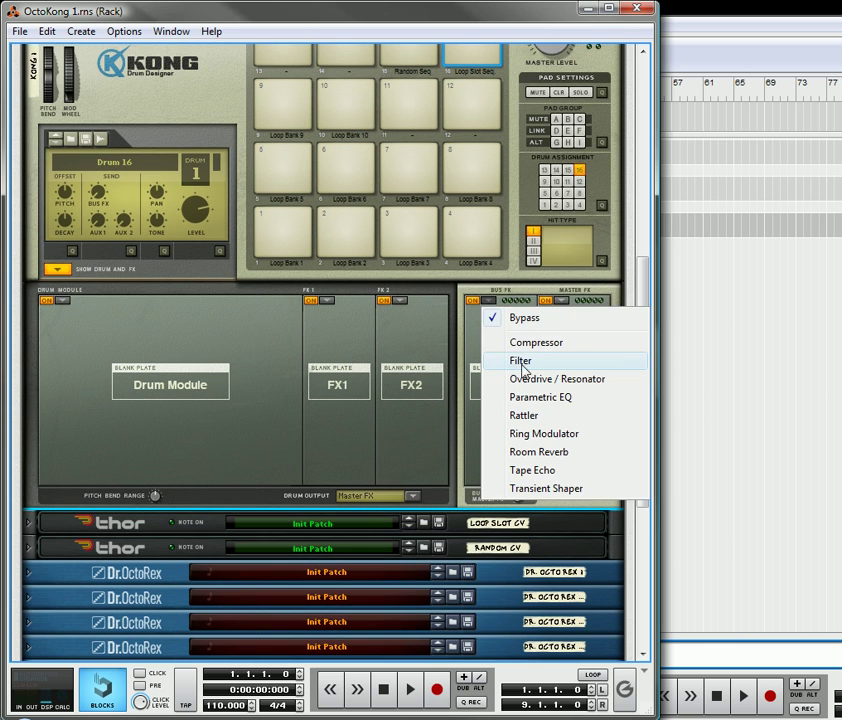
{"action": "left_click", "coordinate": [547, 379]}
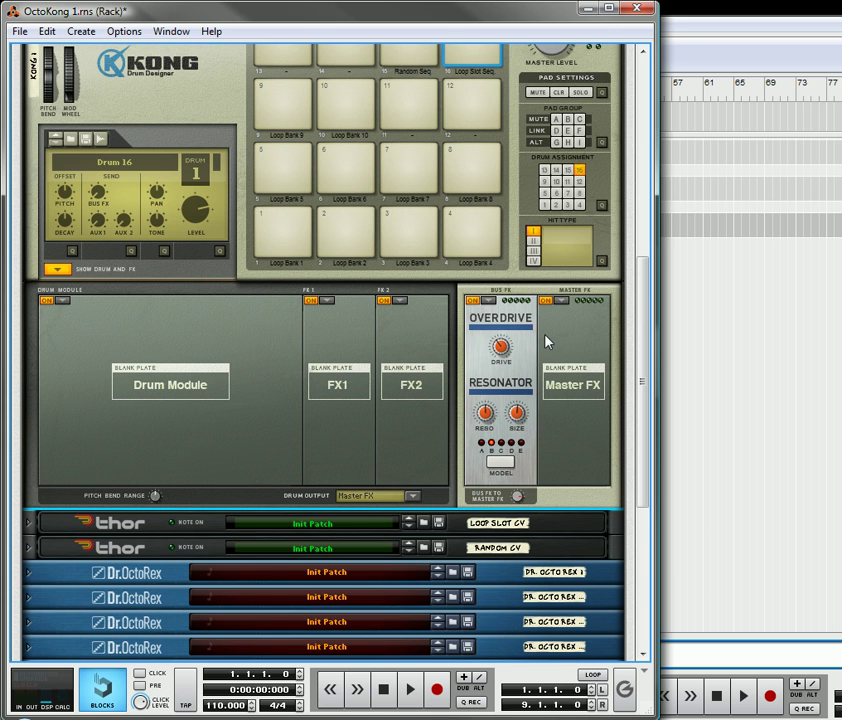
{"action": "left_click", "coordinate": [560, 302]}
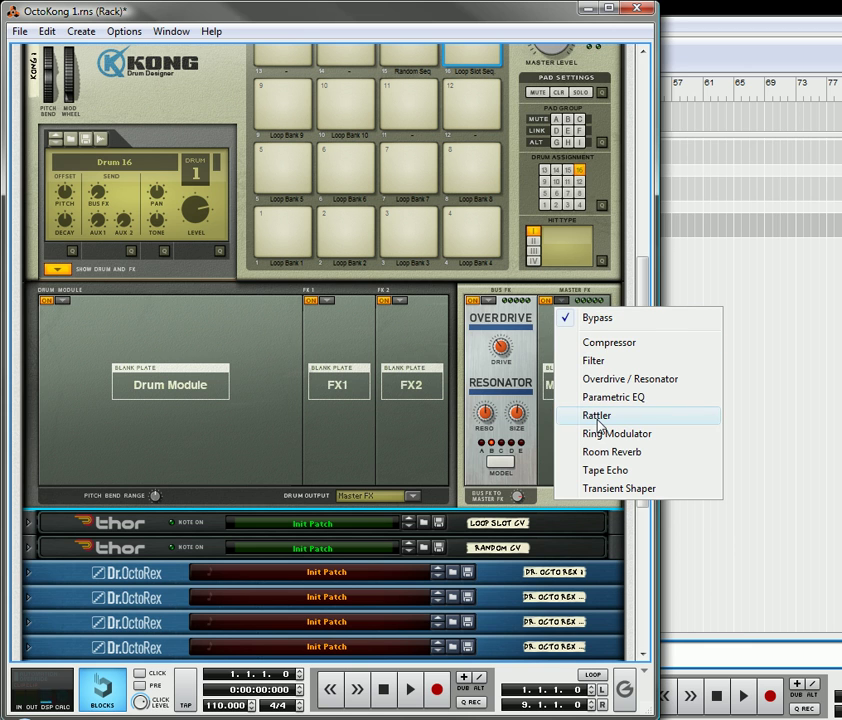
{"action": "left_click", "coordinate": [598, 470]}
{"action": "scroll", "coordinate": [378, 470], "scroll_direction": "down", "scroll_amount": 3}
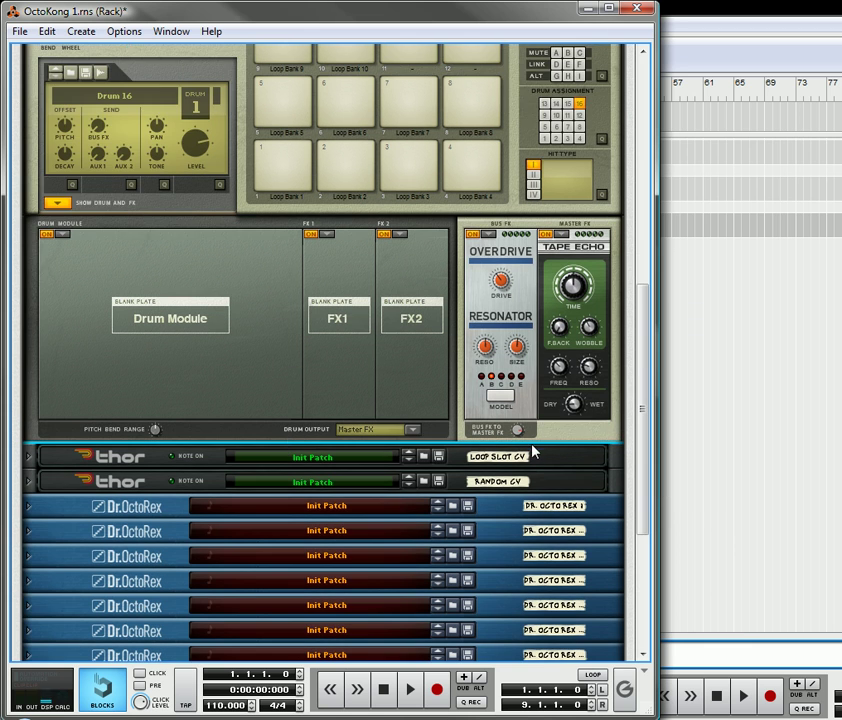
{"action": "right_click", "coordinate": [562, 438]}
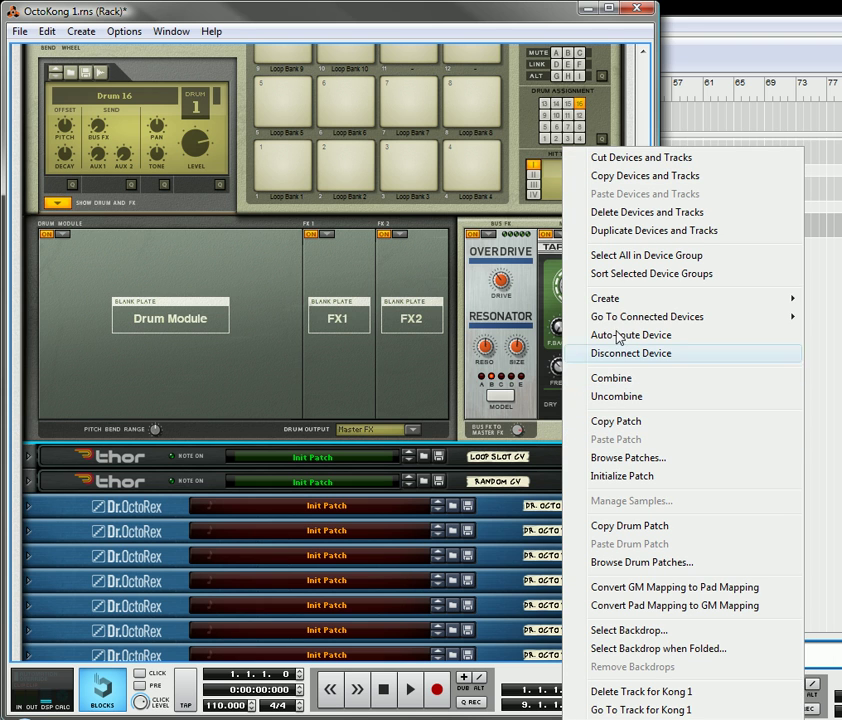
{"action": "mouse_move", "coordinate": [707, 303]}
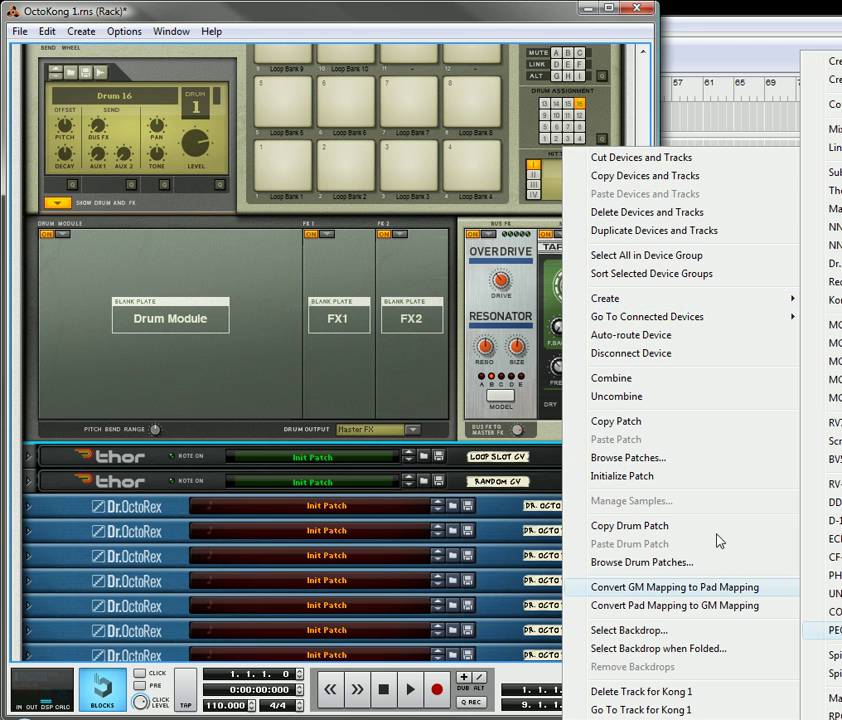
{"action": "left_click", "coordinate": [222, 280]}
Step: Flip the rack to its rear and examine the Combinator, mixer and Kong connections with cables hidden and shown
{"action": "key", "text": "Tab"}
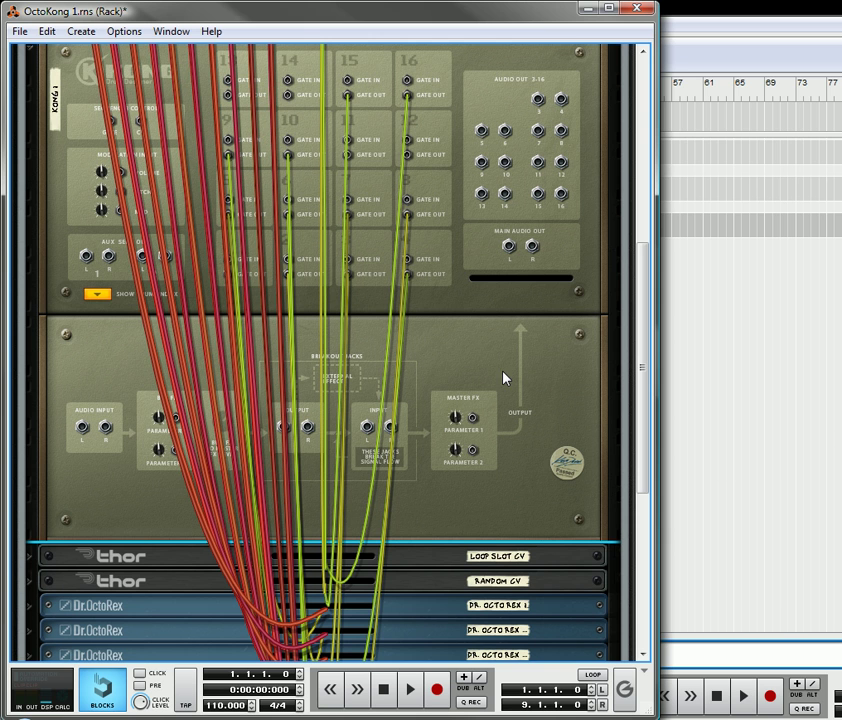
{"action": "key", "text": "l"}
{"action": "scroll", "coordinate": [408, 370], "scroll_direction": "up", "scroll_amount": 3}
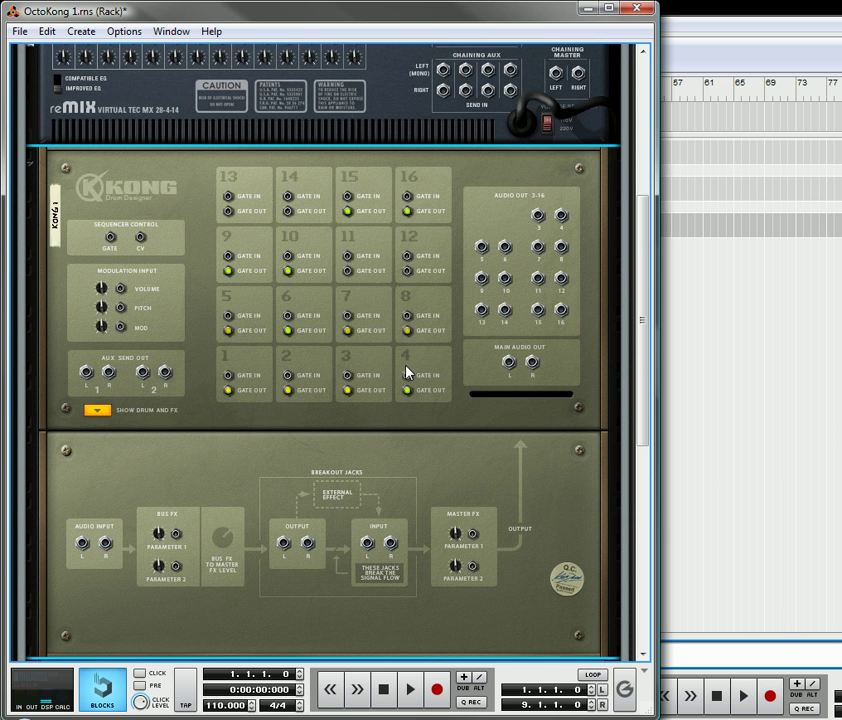
{"action": "scroll", "coordinate": [408, 372], "scroll_direction": "up", "scroll_amount": 5}
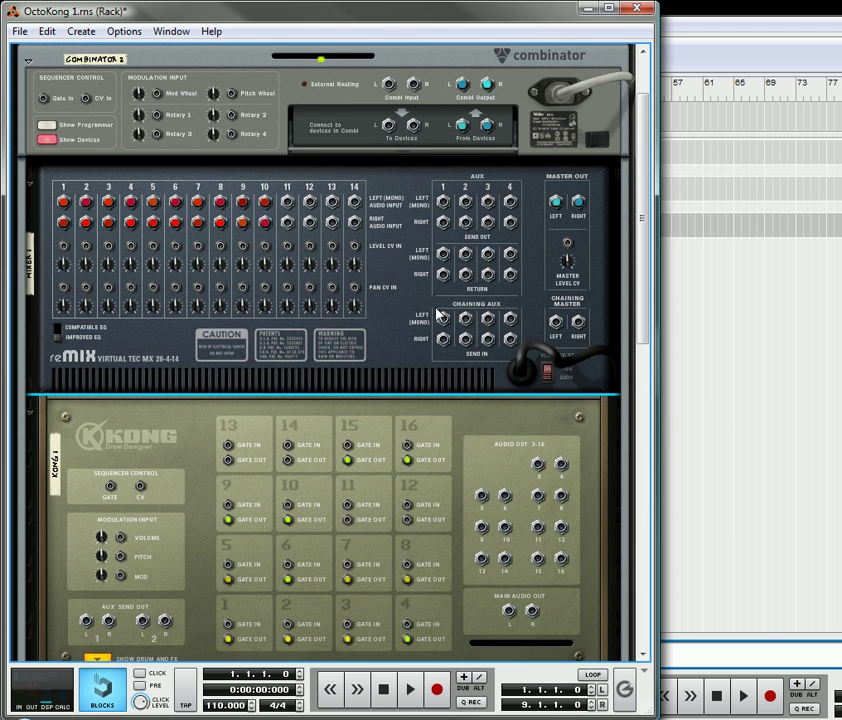
{"action": "key", "text": "l"}
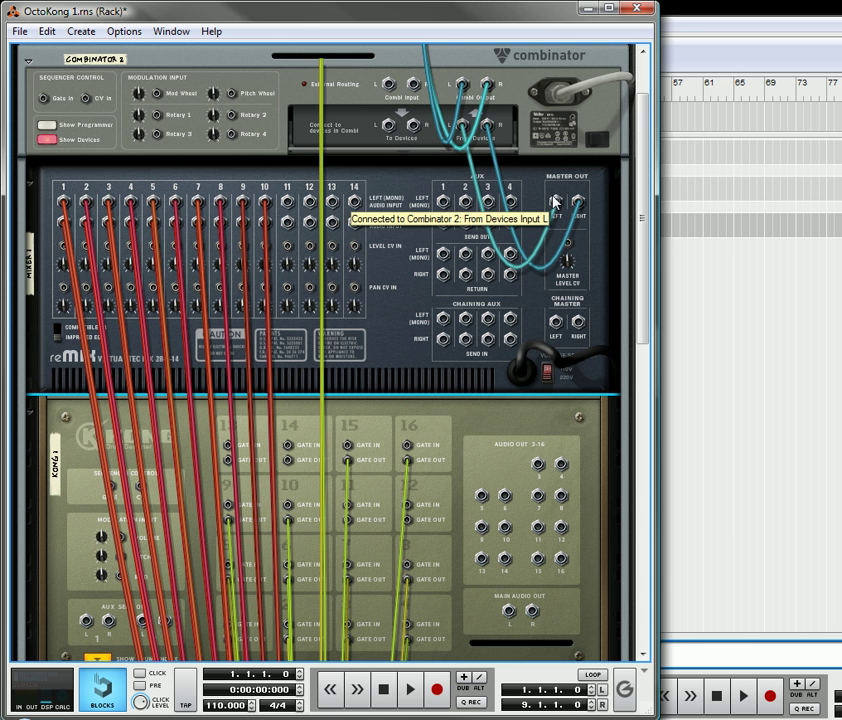
Step: Reroute the mixer's left and right master outputs from the Combinator into Kong's left and right audio inputs
{"action": "left_click_drag", "start_coordinate": [562, 210], "coordinate": [462, 126]}
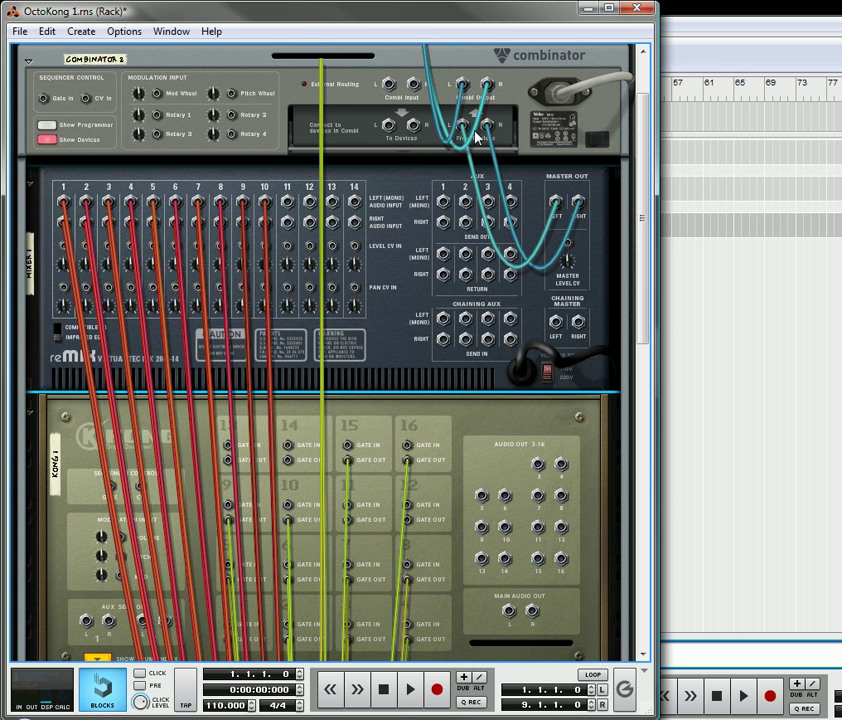
{"action": "scroll", "coordinate": [462, 402], "scroll_direction": "down", "scroll_amount": 5}
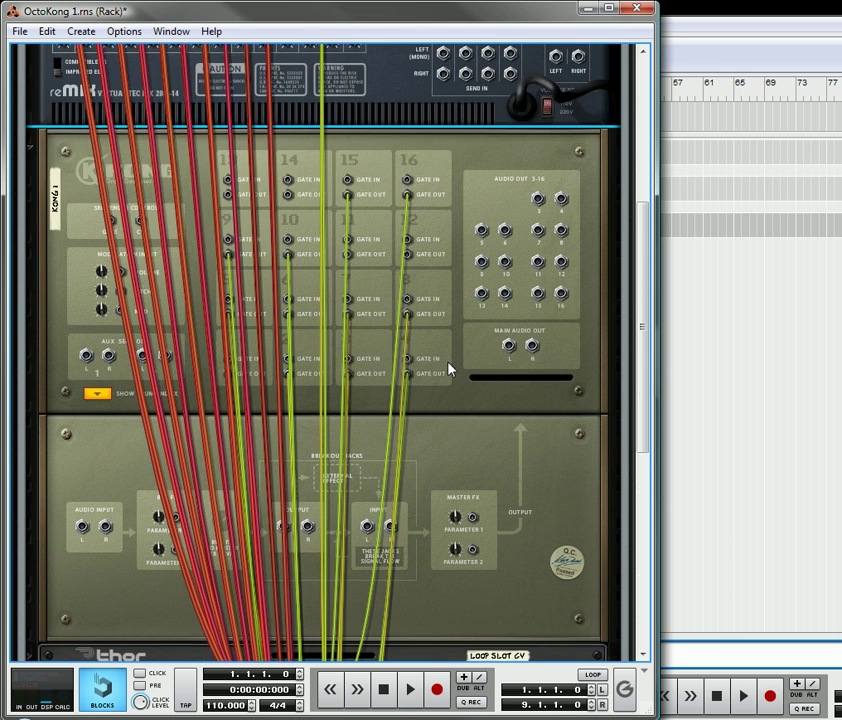
{"action": "scroll", "coordinate": [447, 355], "scroll_direction": "up", "scroll_amount": 6}
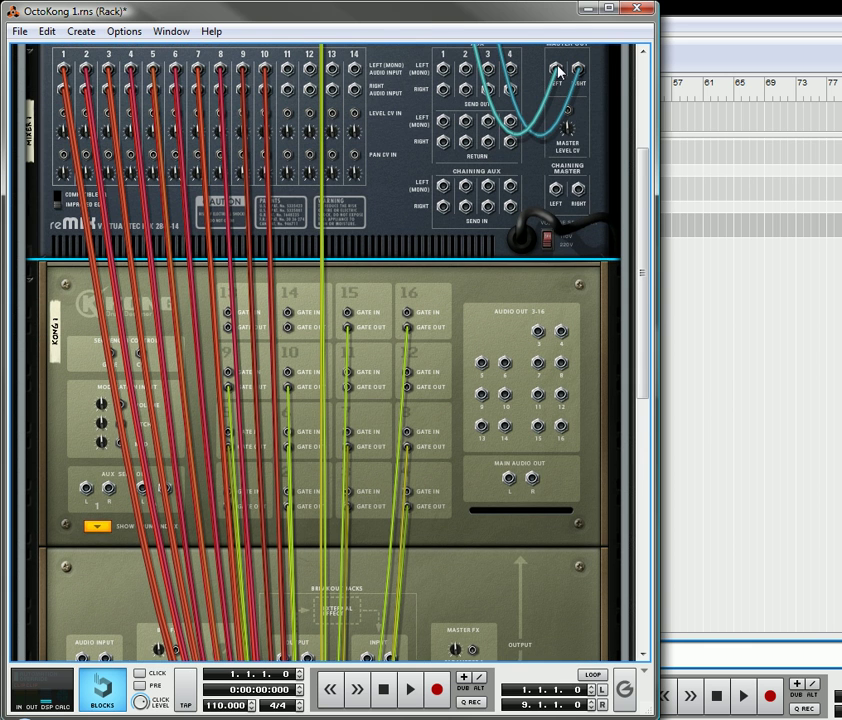
{"action": "scroll", "coordinate": [556, 78], "scroll_direction": "up", "scroll_amount": 3}
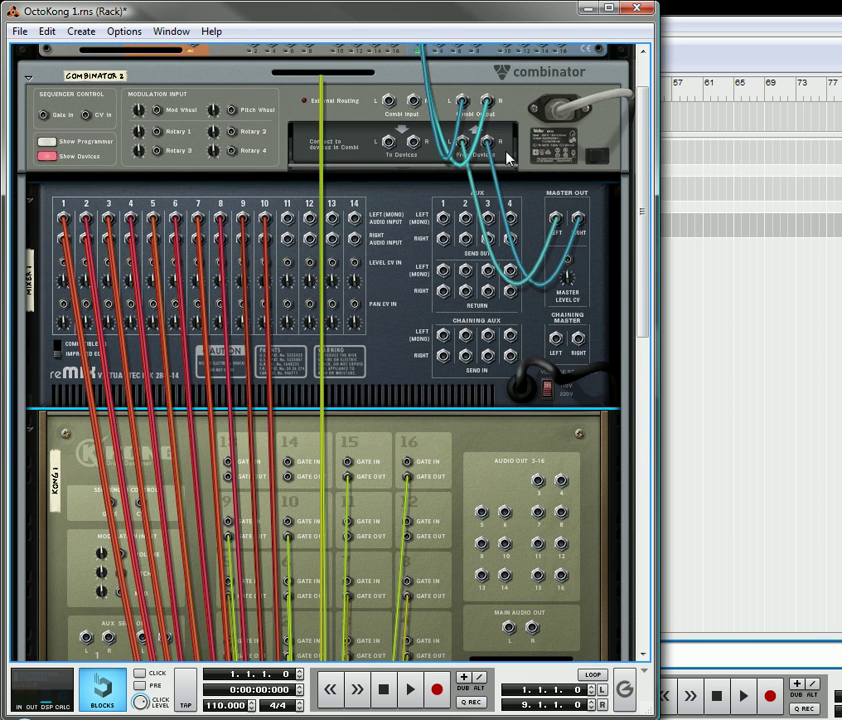
{"action": "left_click_drag", "start_coordinate": [557, 220], "coordinate": [85, 545]}
{"action": "scroll", "coordinate": [361, 301], "scroll_direction": "up", "scroll_amount": 6}
{"action": "left_click_drag", "start_coordinate": [578, 235], "coordinate": [82, 577]}
{"action": "scroll", "coordinate": [127, 177], "scroll_direction": "up", "scroll_amount": 3}
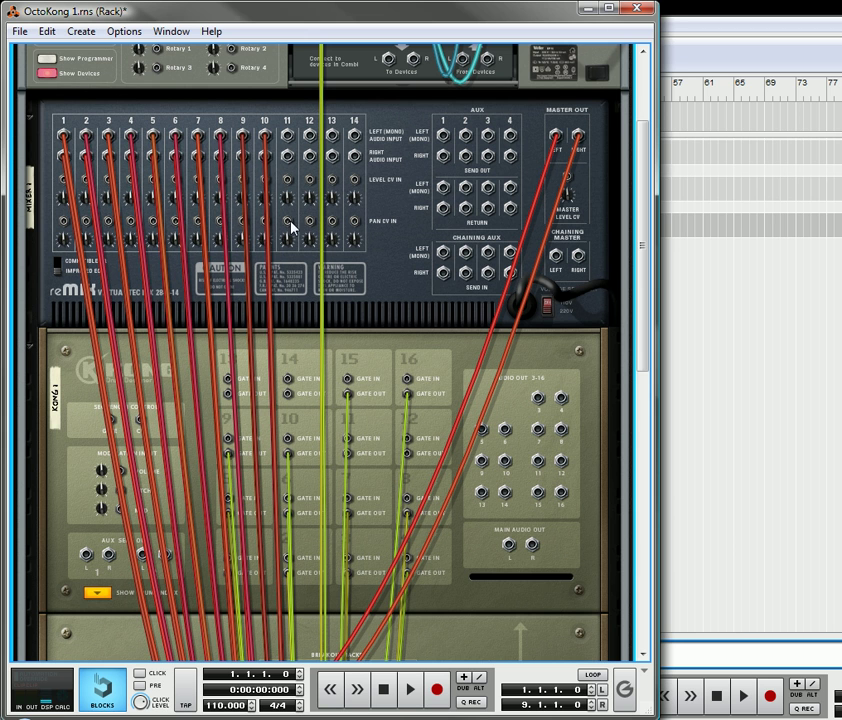
Step: Connect Kong's main audio outputs to the Combinator's From Devices inputs and check Kong's effects on the rack's front
{"action": "scroll", "coordinate": [488, 405], "scroll_direction": "down", "scroll_amount": 3}
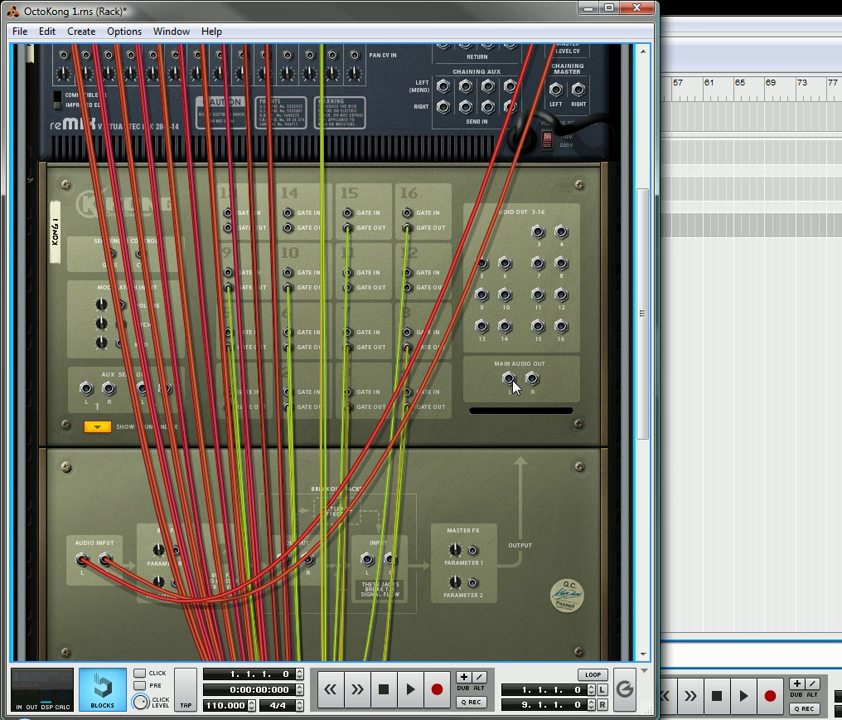
{"action": "left_click_drag", "start_coordinate": [512, 385], "coordinate": [463, 145]}
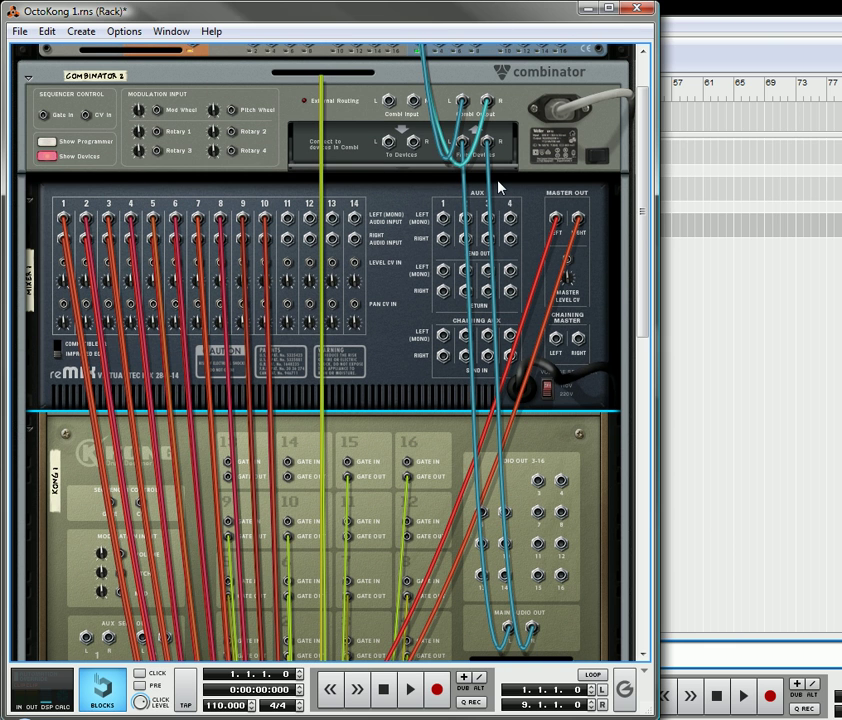
{"action": "scroll", "coordinate": [490, 390], "scroll_direction": "down", "scroll_amount": 3}
{"action": "key", "text": "Tab"}
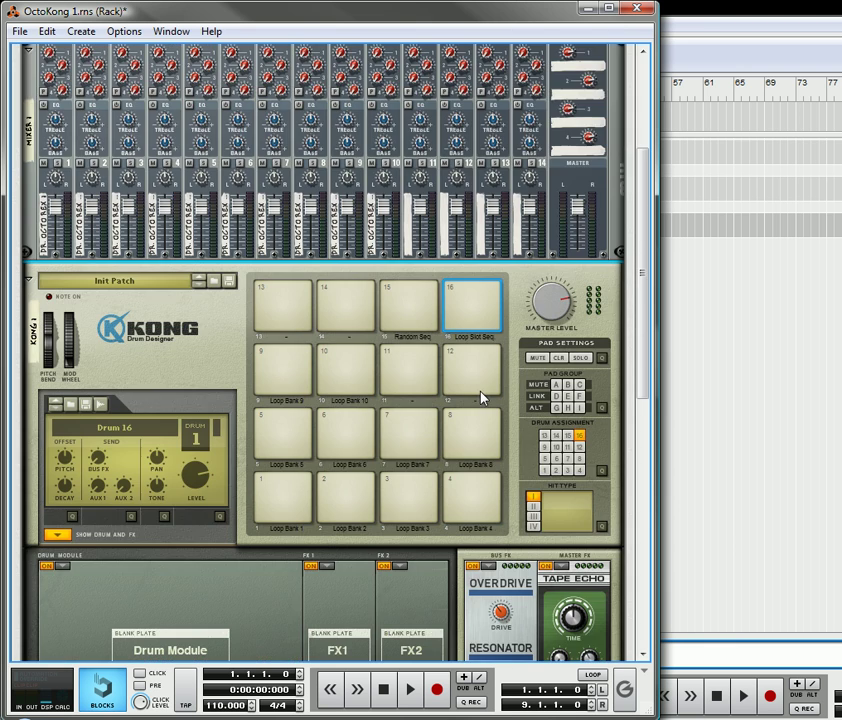
{"action": "scroll", "coordinate": [481, 397], "scroll_direction": "down", "scroll_amount": 3}
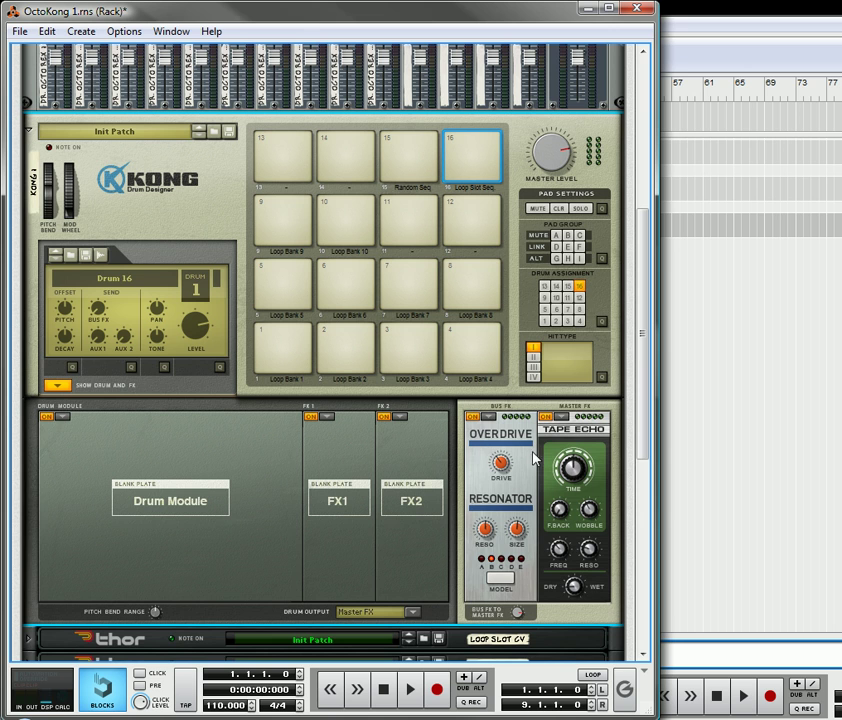
{"action": "scroll", "coordinate": [216, 322], "scroll_direction": "up", "scroll_amount": 6}
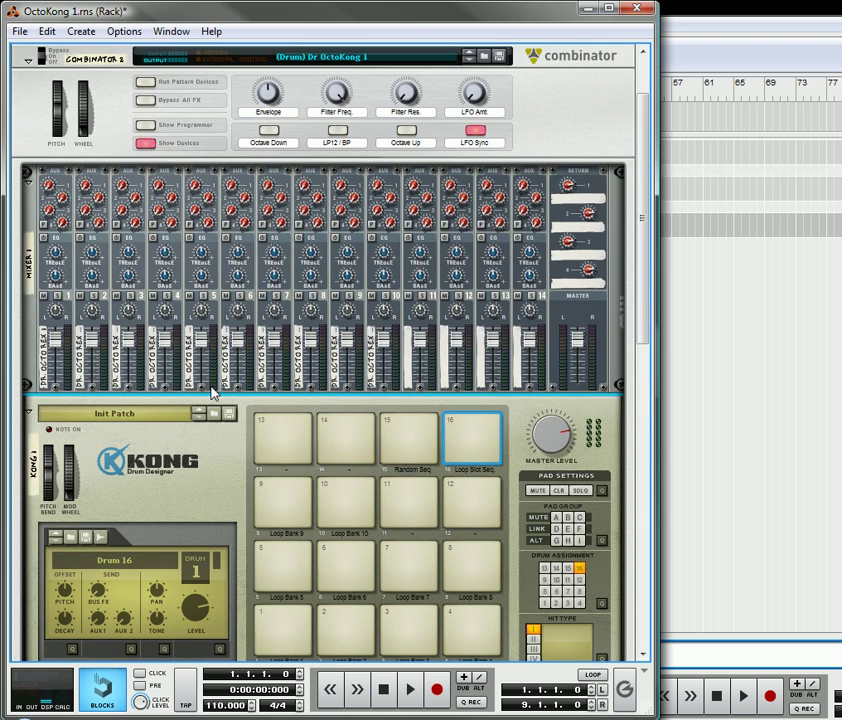
Step: Flip the rack to its rear with the cables hidden and show the Combinator's programmer
{"action": "key", "text": "Tab"}
{"action": "scroll", "coordinate": [320, 478], "scroll_direction": "down", "scroll_amount": 2}
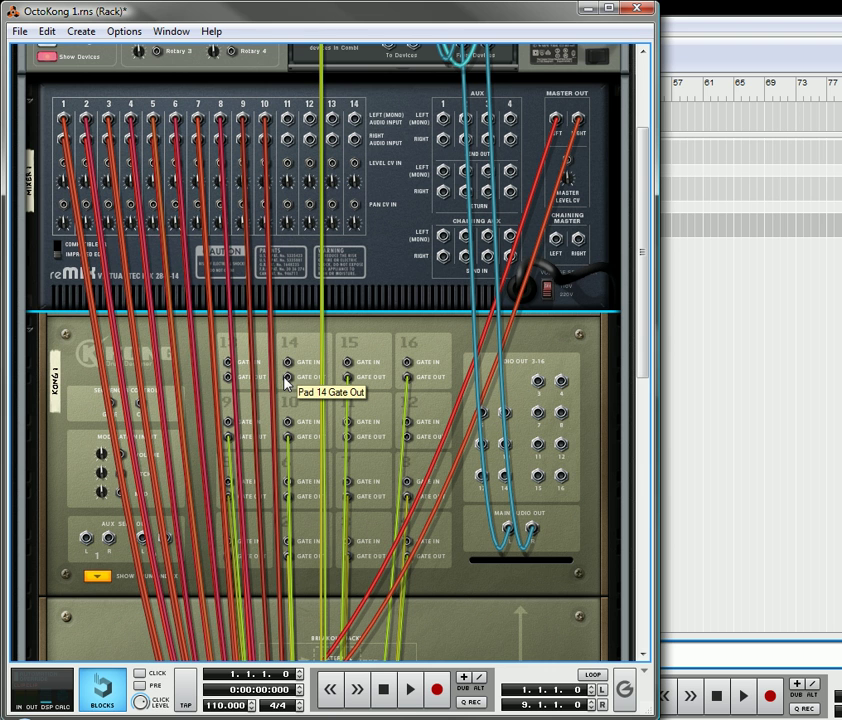
{"action": "key", "text": "l"}
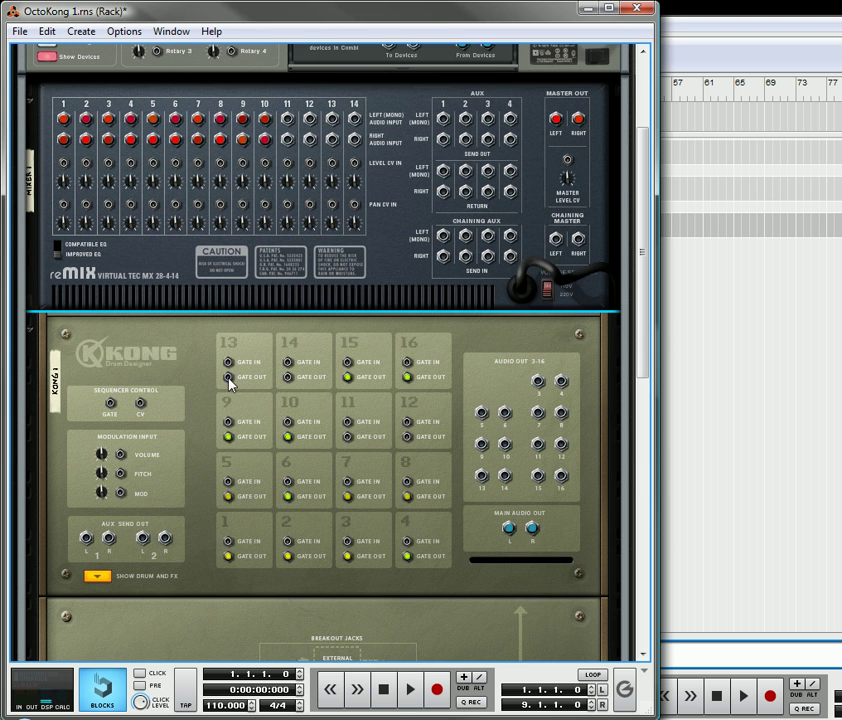
{"action": "left_click_drag", "start_coordinate": [229, 378], "coordinate": [474, 614]}
{"action": "left_click_drag", "start_coordinate": [476, 688], "coordinate": [184, 417]}
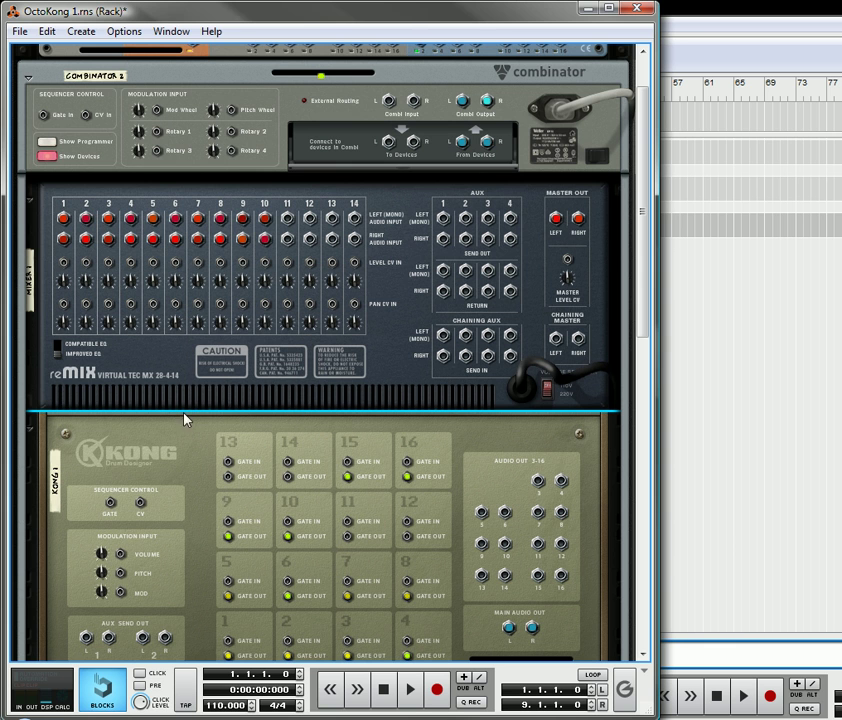
{"action": "left_click", "coordinate": [46, 152]}
{"action": "scroll", "coordinate": [173, 519], "scroll_direction": "down", "scroll_amount": 2}
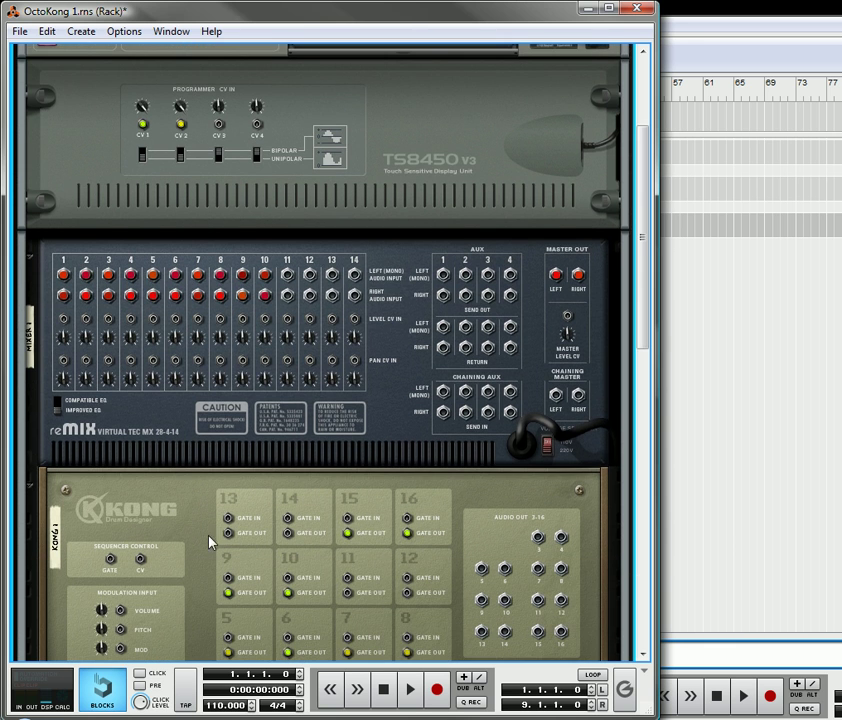
Step: Patch Kong's pad 13 and 14 gate outputs into programmer CV 3 and CV 4, raising both CV input amounts to maximum
{"action": "mouse_move", "coordinate": [228, 537]}
{"action": "left_mouse_down"}
{"action": "mouse_move", "coordinate": [165, 160]}
{"action": "mouse_move", "coordinate": [203, 150]}
{"action": "mouse_move", "coordinate": [219, 127]}
{"action": "mouse_move", "coordinate": [229, 158]}
{"action": "left_mouse_up"}
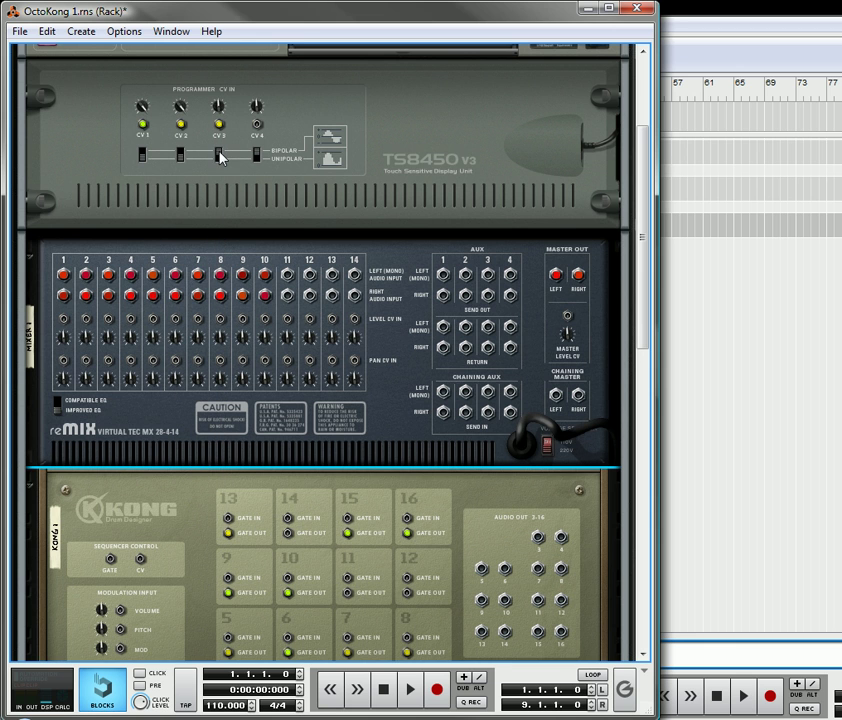
{"action": "left_click_drag", "start_coordinate": [218, 107], "coordinate": [219, 7]}
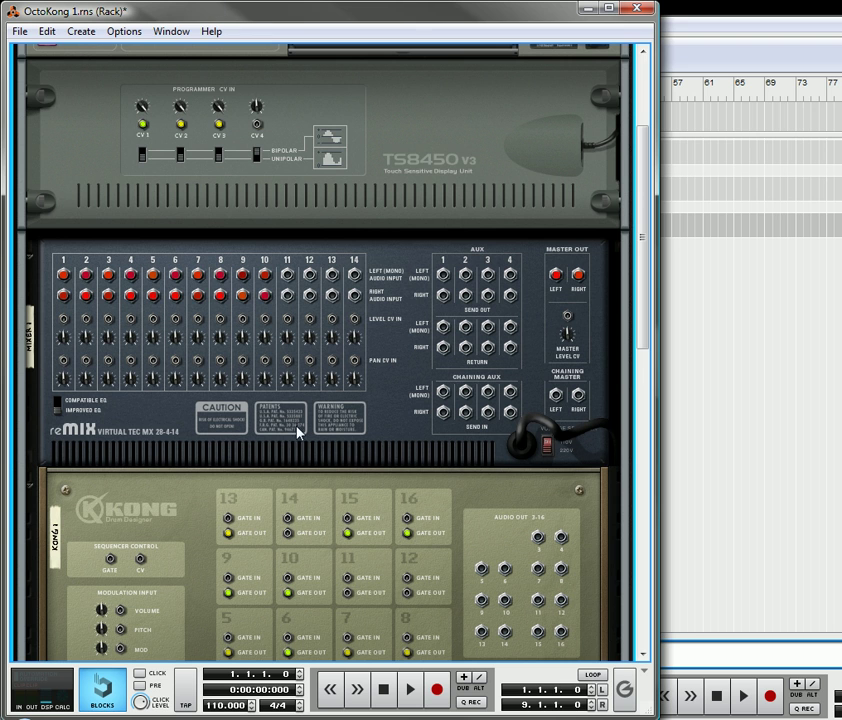
{"action": "left_click_drag", "start_coordinate": [289, 535], "coordinate": [259, 156]}
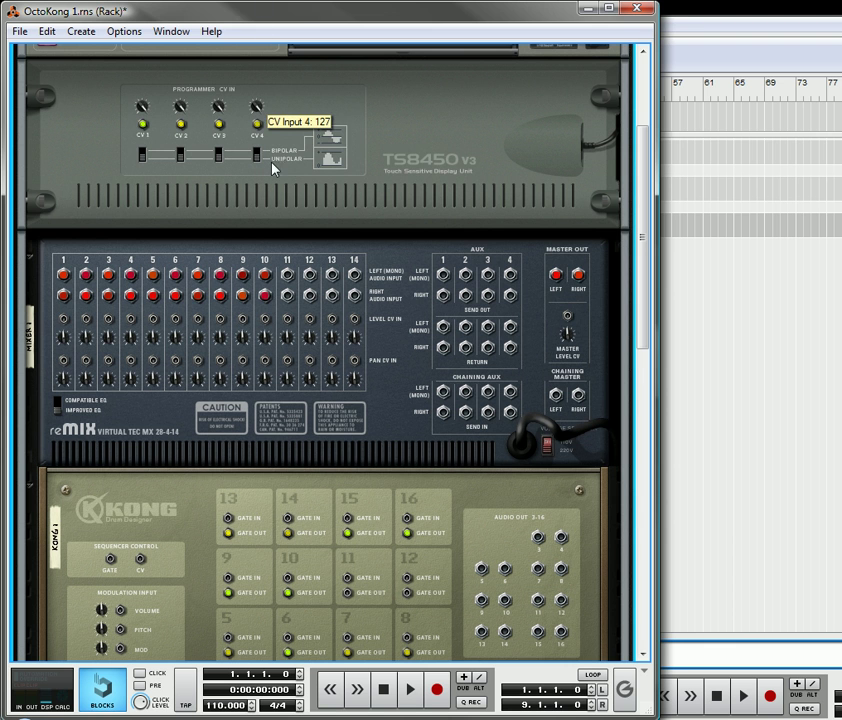
Step: Return to the rack's front and name Kong's pad 13 Overdrive and pad 14 Tape Echo
{"action": "key", "text": "Tab"}
{"action": "left_click", "coordinate": [285, 540]}
{"action": "double_click", "coordinate": [283, 543]}
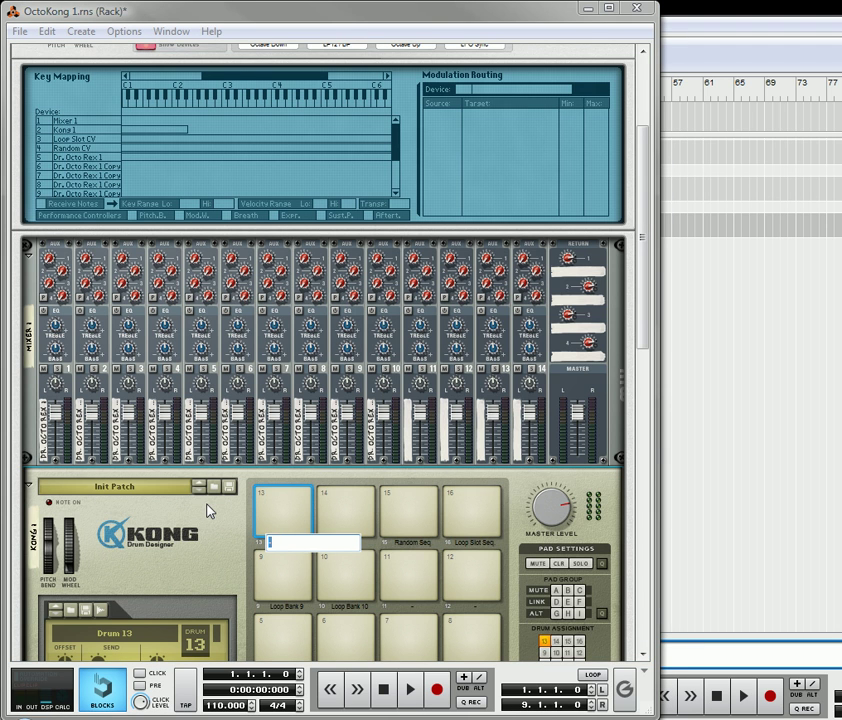
{"action": "type", "text": "C"}
{"action": "type", "text": "ve"}
{"action": "left_click", "coordinate": [370, 549]}
{"action": "double_click", "coordinate": [357, 545]}
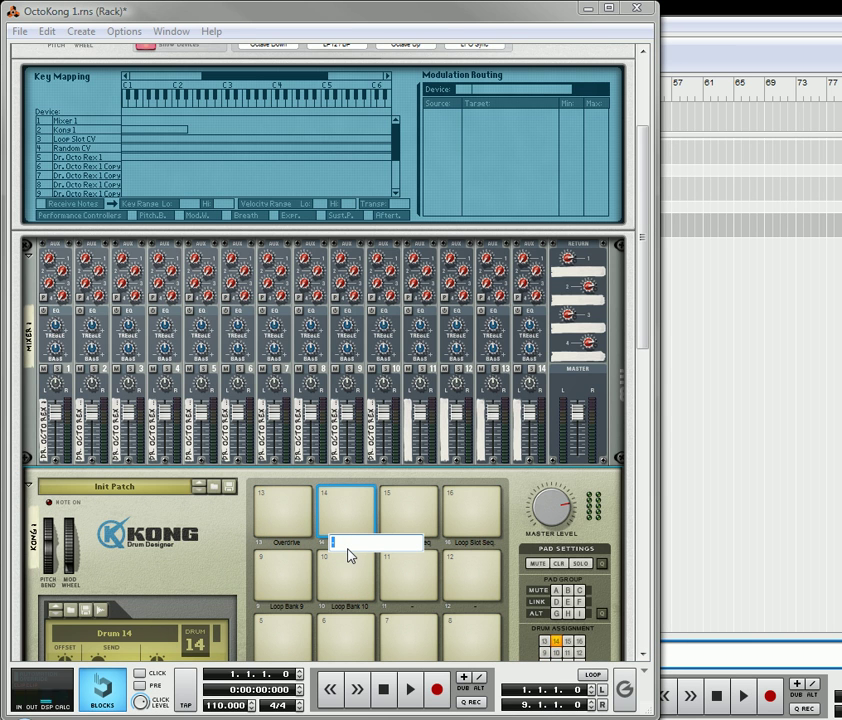
{"action": "type", "text": "Tape Echo"}
{"action": "left_click", "coordinate": [227, 534]}
Step: In the Combinator's modulation routing for Kong 1, assign CV Input 3 to Bus FX On
{"action": "scroll", "coordinate": [135, 313], "scroll_direction": "up", "scroll_amount": 3}
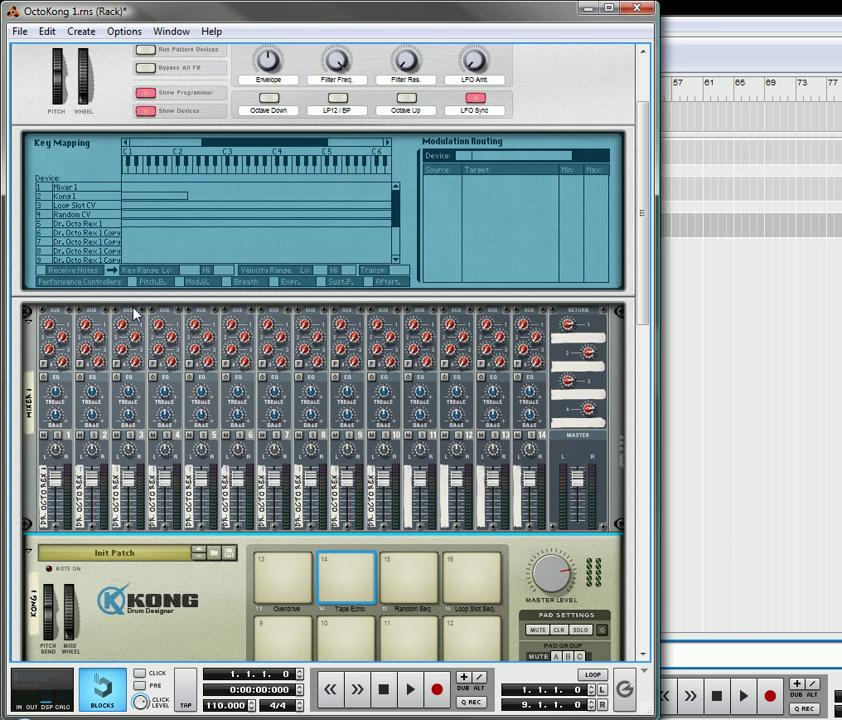
{"action": "left_click", "coordinate": [86, 197]}
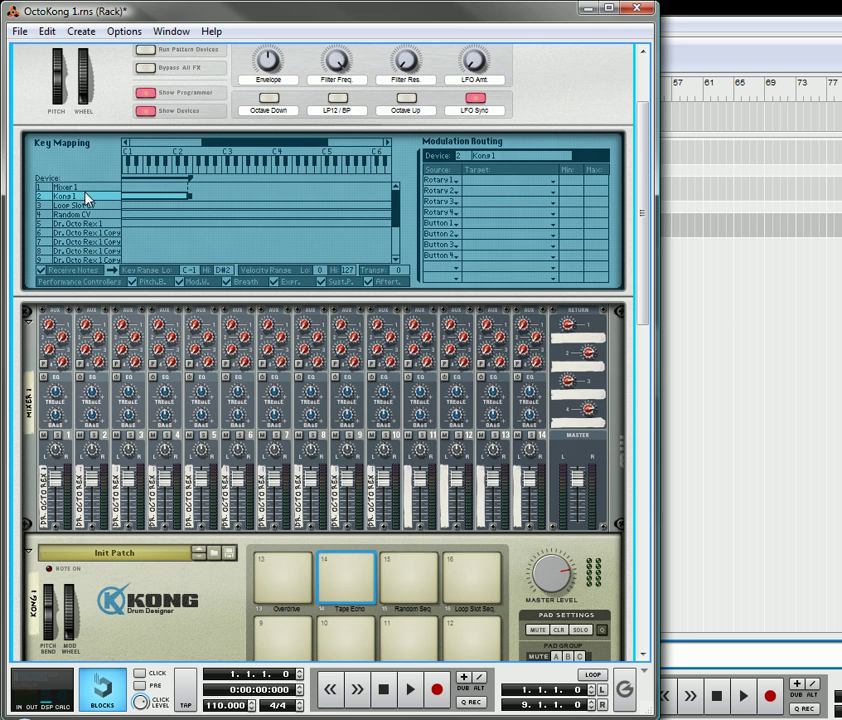
{"action": "left_click", "coordinate": [437, 274]}
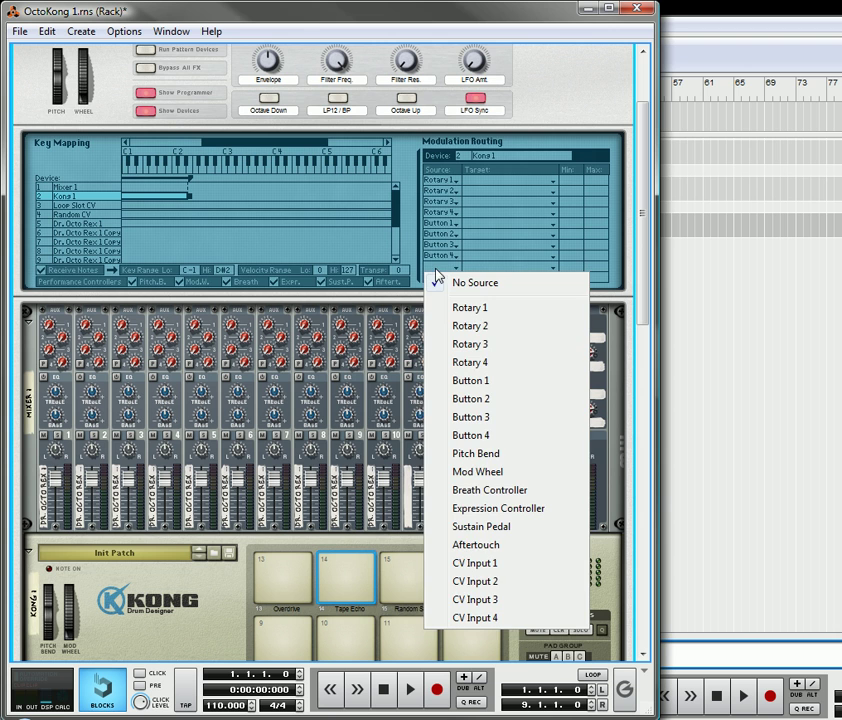
{"action": "left_click", "coordinate": [472, 603]}
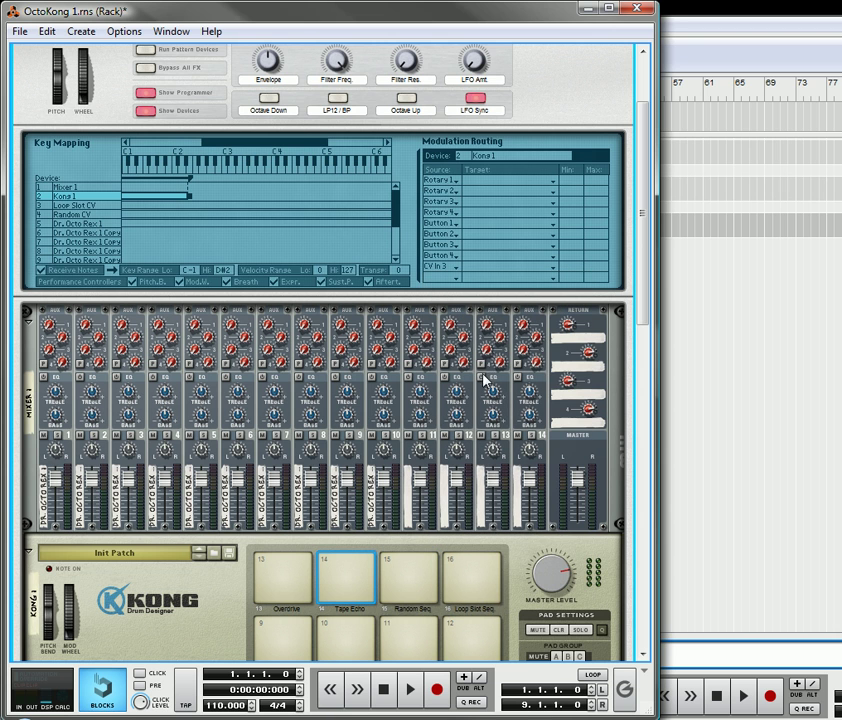
{"action": "left_click", "coordinate": [484, 269]}
{"action": "mouse_move", "coordinate": [518, 313]}
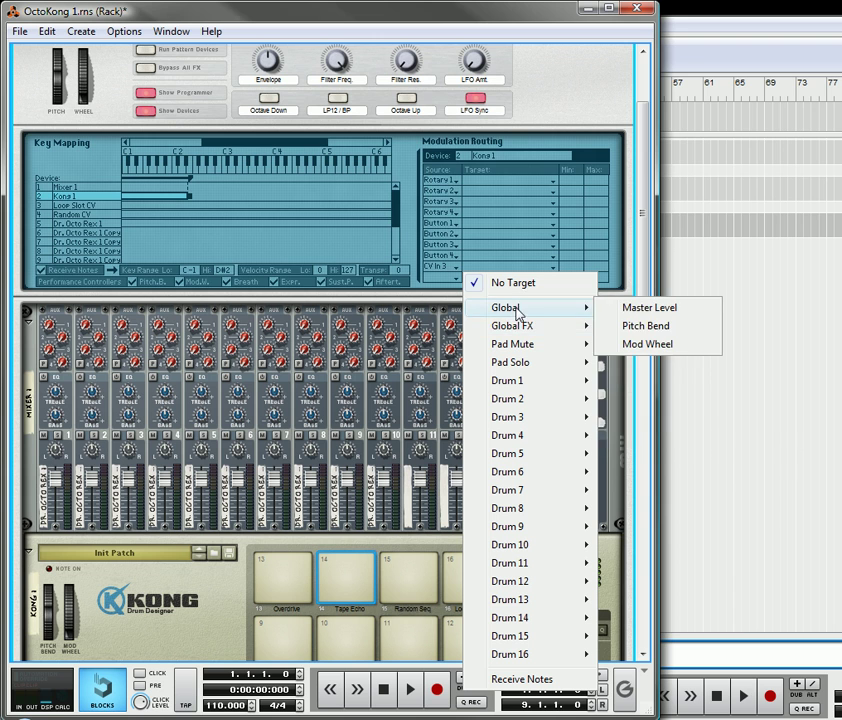
{"action": "mouse_move", "coordinate": [533, 331]}
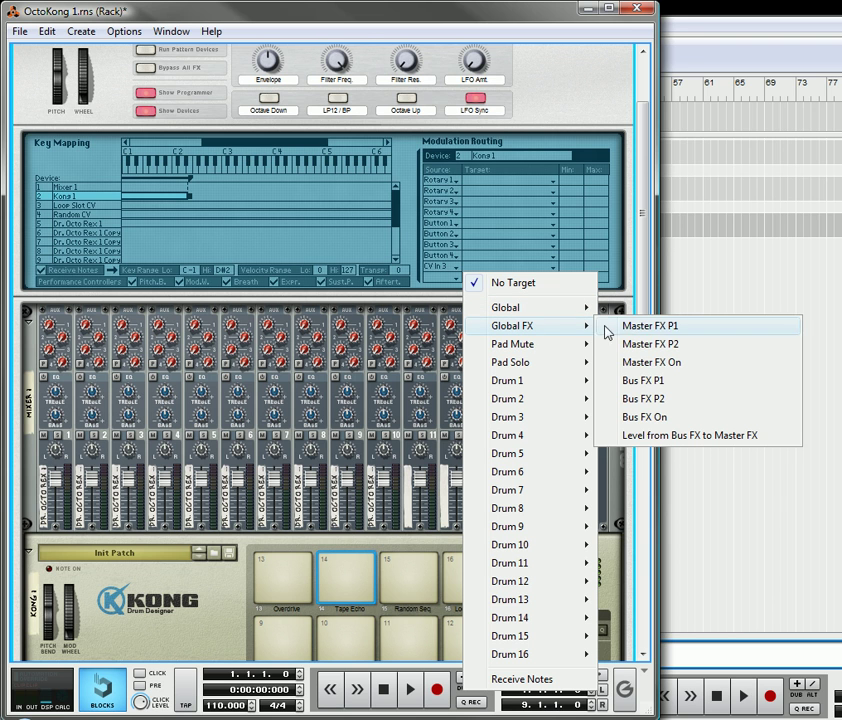
{"action": "left_click", "coordinate": [657, 419]}
Step: Add a Kong 1 modulation routing from CV Input 4 to Master FX On
{"action": "left_click", "coordinate": [456, 287]}
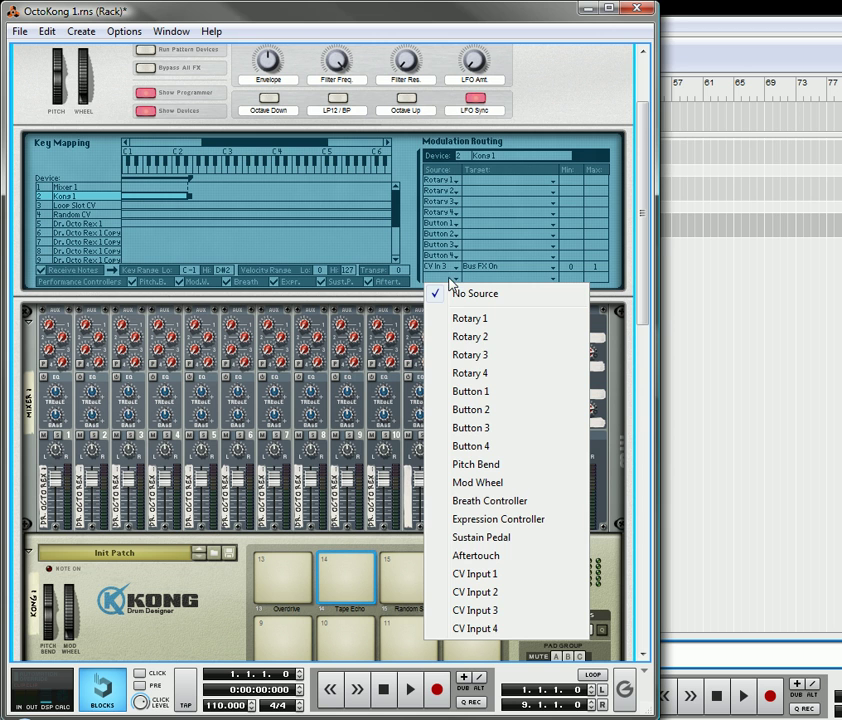
{"action": "left_click", "coordinate": [489, 631]}
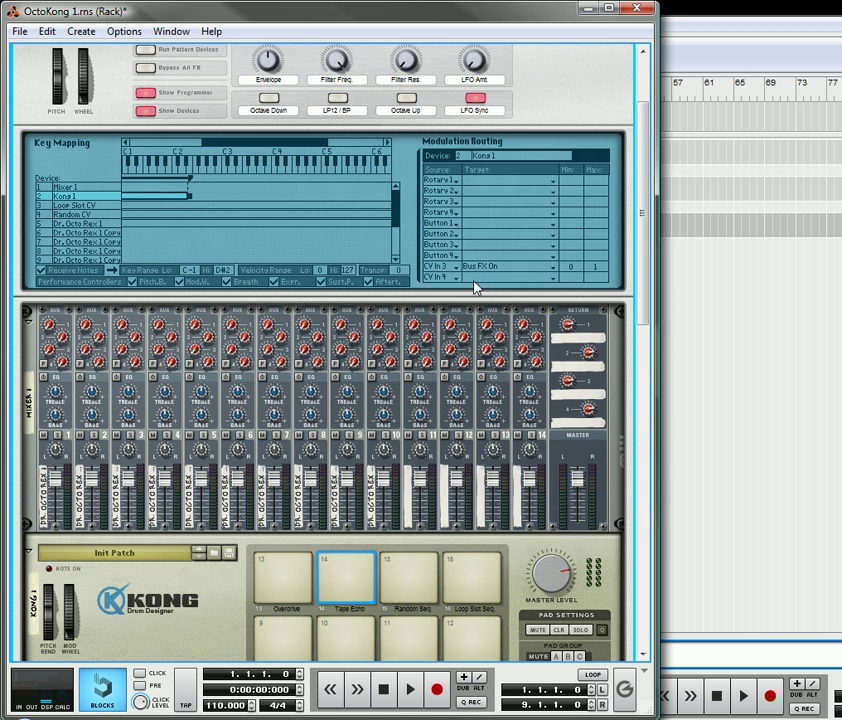
{"action": "left_click", "coordinate": [472, 278]}
{"action": "mouse_move", "coordinate": [520, 345]}
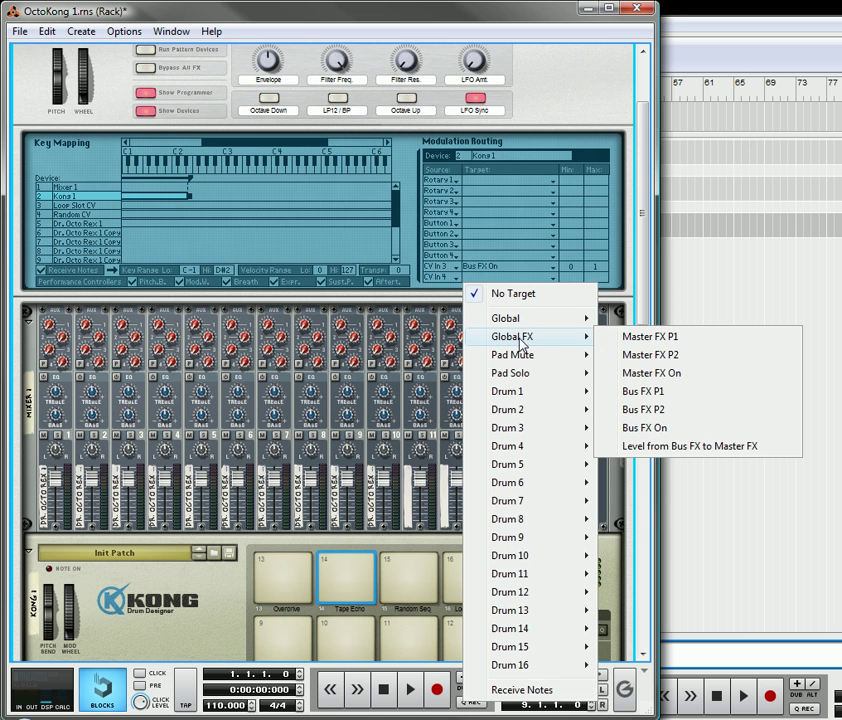
{"action": "left_click", "coordinate": [642, 374]}
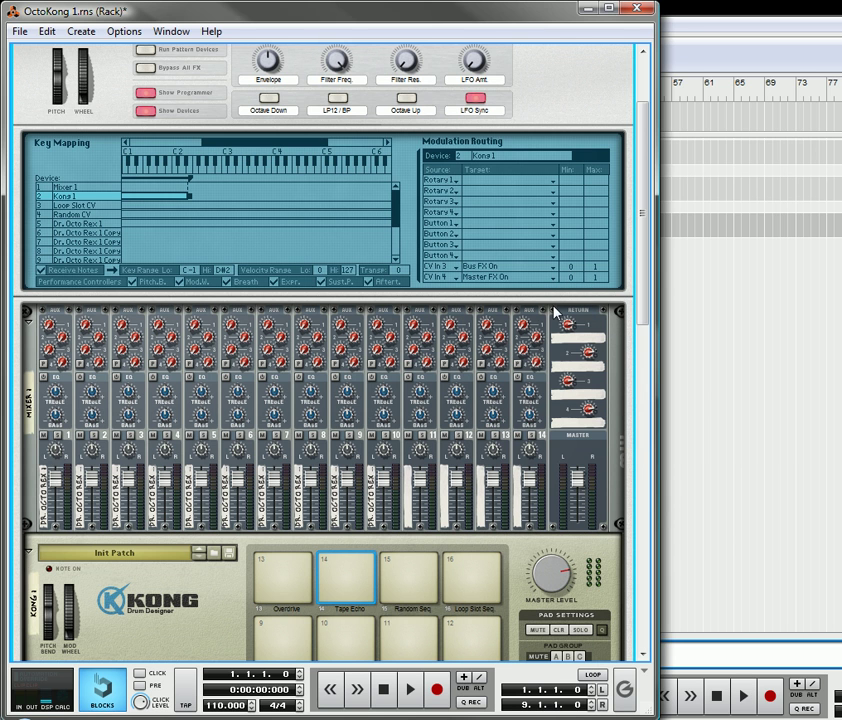
Step: Review the pad 13 and 14 gate connections, their modulation routings, and the on states of Kong's Bus FX and Master FX
{"action": "scroll", "coordinate": [352, 246], "scroll_direction": "up", "scroll_amount": 2}
{"action": "scroll", "coordinate": [353, 256], "scroll_direction": "down", "scroll_amount": 4}
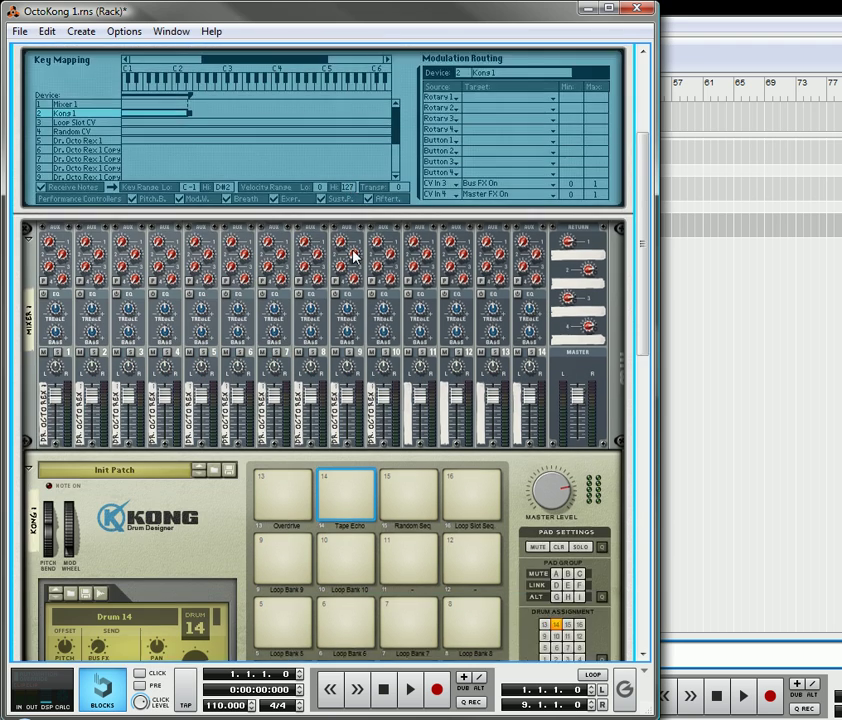
{"action": "scroll", "coordinate": [352, 256], "scroll_direction": "down", "scroll_amount": 5}
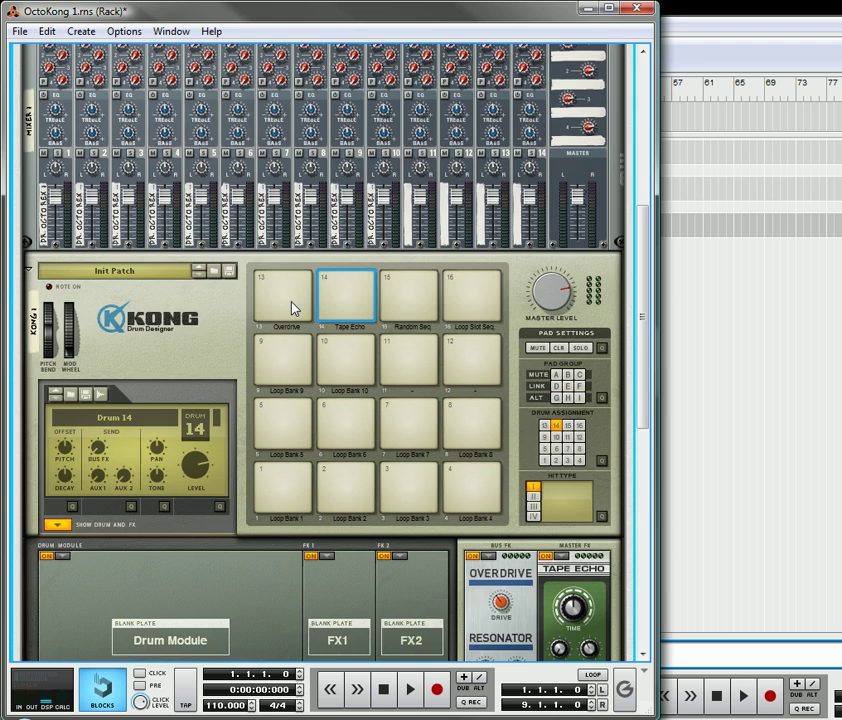
{"action": "key", "text": "Tab"}
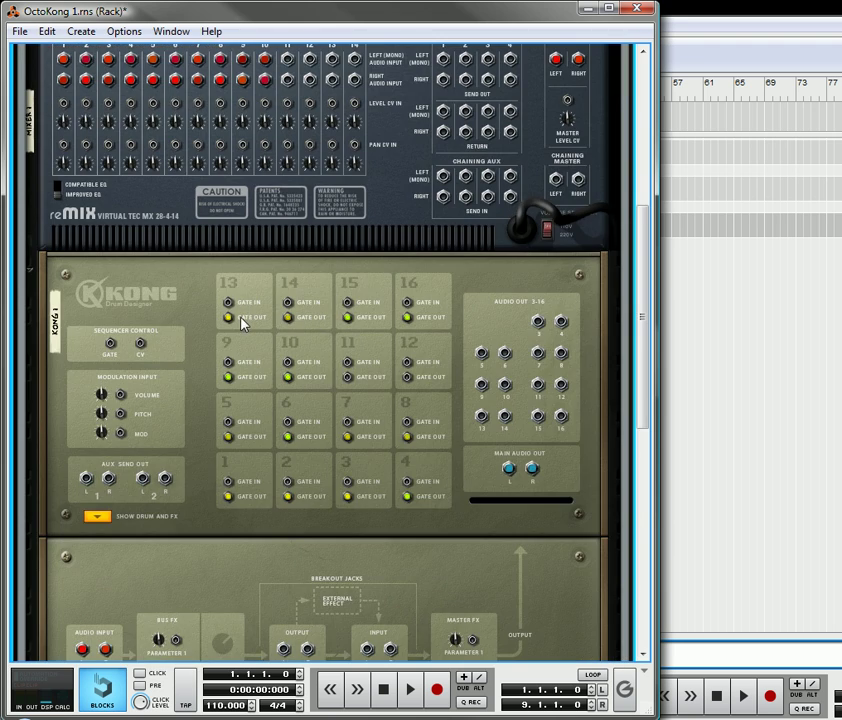
{"action": "scroll", "coordinate": [241, 321], "scroll_direction": "up", "scroll_amount": 5}
{"action": "key", "text": "Tab"}
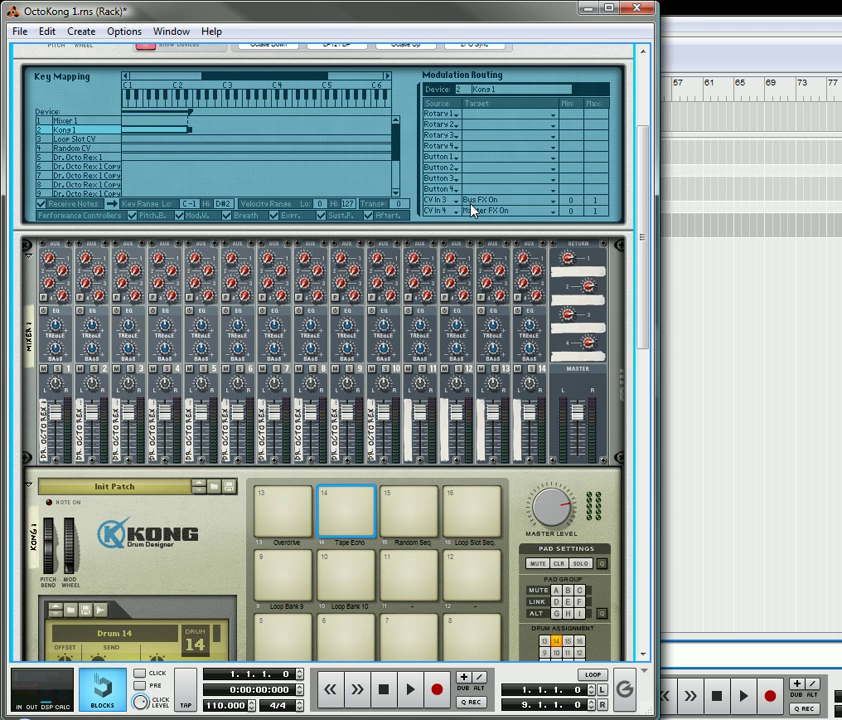
{"action": "scroll", "coordinate": [489, 212], "scroll_direction": "down", "scroll_amount": 5}
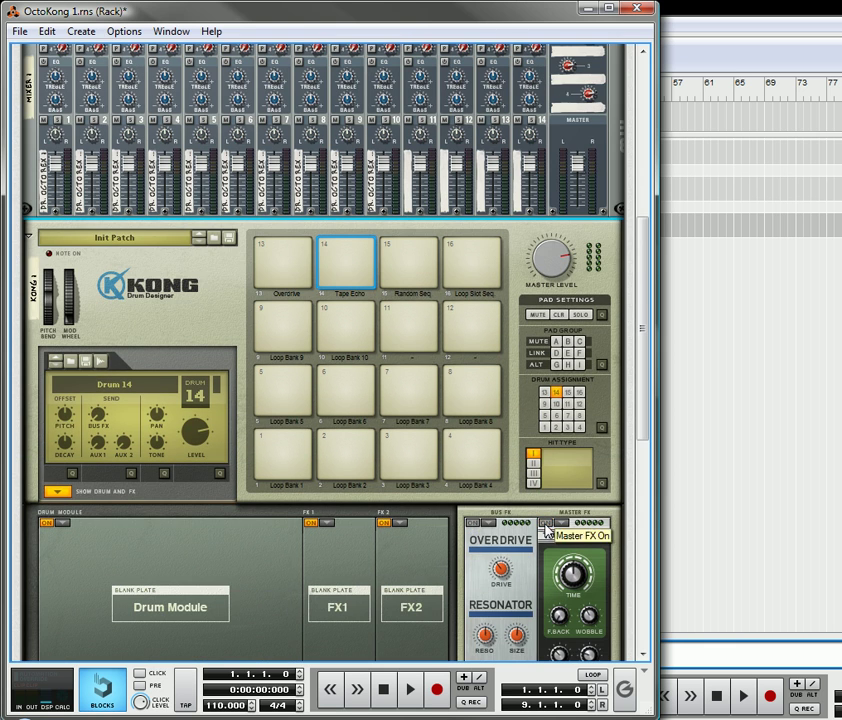
{"action": "scroll", "coordinate": [316, 404], "scroll_direction": "up", "scroll_amount": 1}
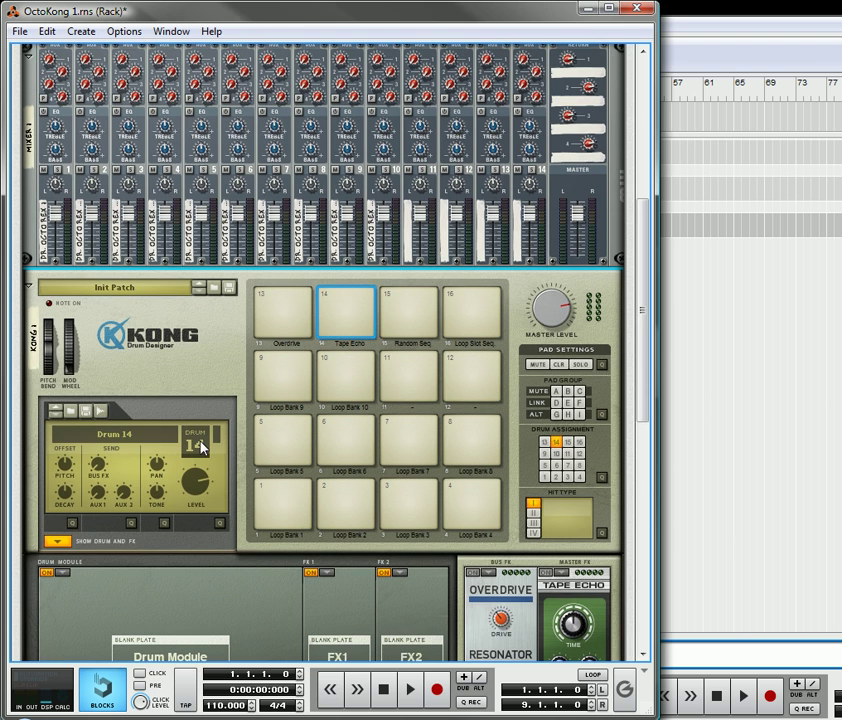
Step: Move the On-screen Piano Keys beside Kong and play several notes to start loops from the OctoRex banks
{"action": "left_click", "coordinate": [283, 386]}
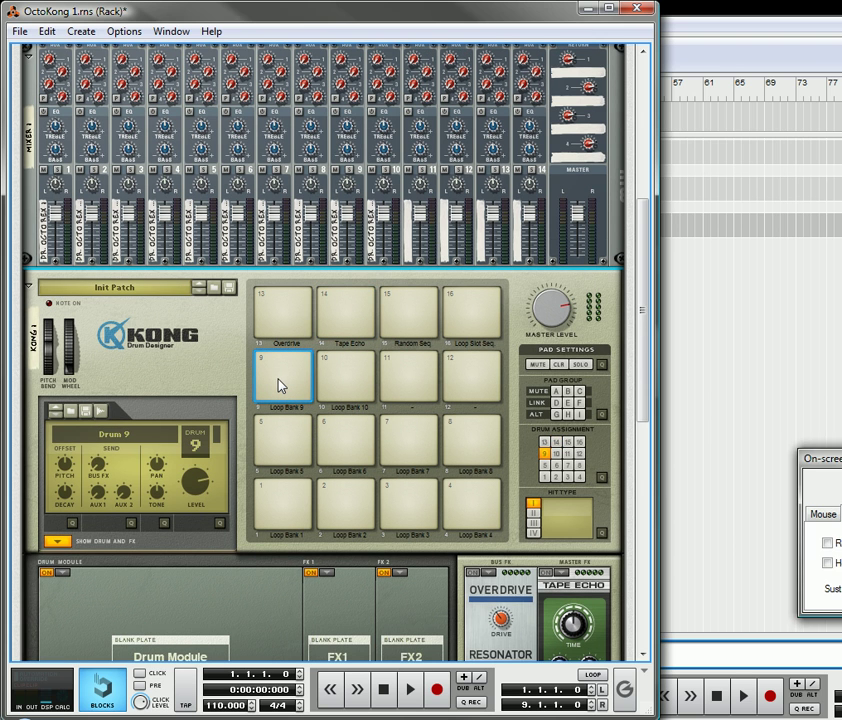
{"action": "scroll", "coordinate": [241, 363], "scroll_direction": "up", "scroll_amount": 7}
{"action": "scroll", "coordinate": [270, 210], "scroll_direction": "up", "scroll_amount": 1}
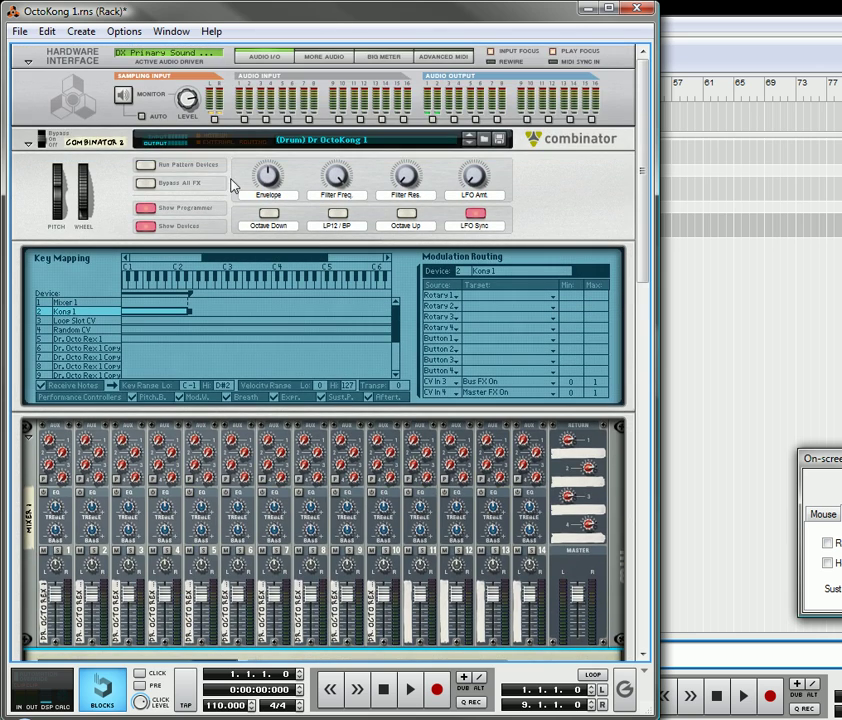
{"action": "scroll", "coordinate": [220, 257], "scroll_direction": "down", "scroll_amount": 3}
{"action": "left_click_drag", "start_coordinate": [835, 459], "coordinate": [160, 357]}
{"action": "scroll", "coordinate": [228, 372], "scroll_direction": "down", "scroll_amount": 3}
{"action": "scroll", "coordinate": [237, 354], "scroll_direction": "down", "scroll_amount": 8}
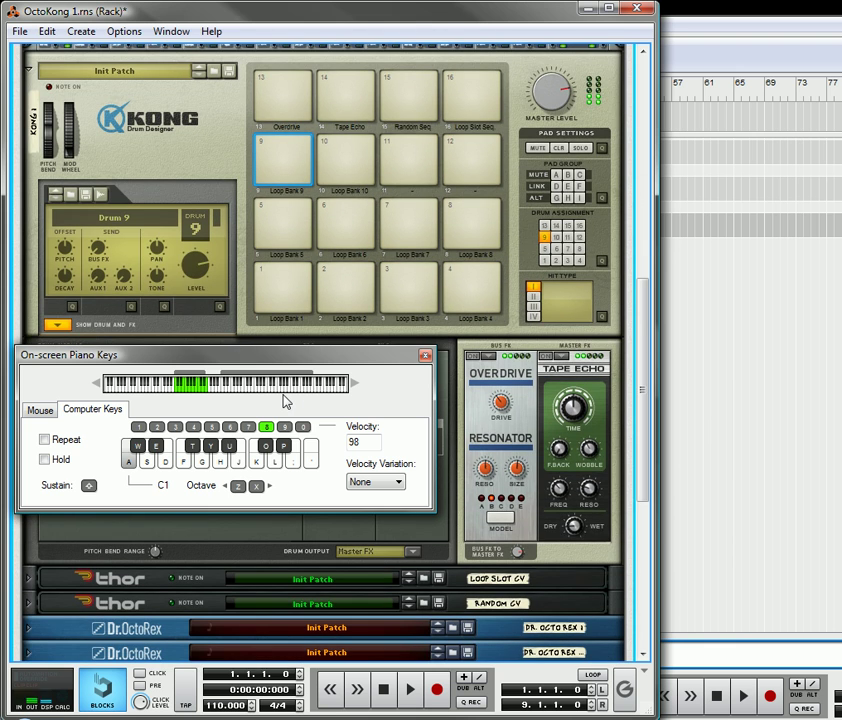
{"action": "key", "text": "a"}
{"action": "key", "text": "s"}
{"action": "key", "text": "f"}
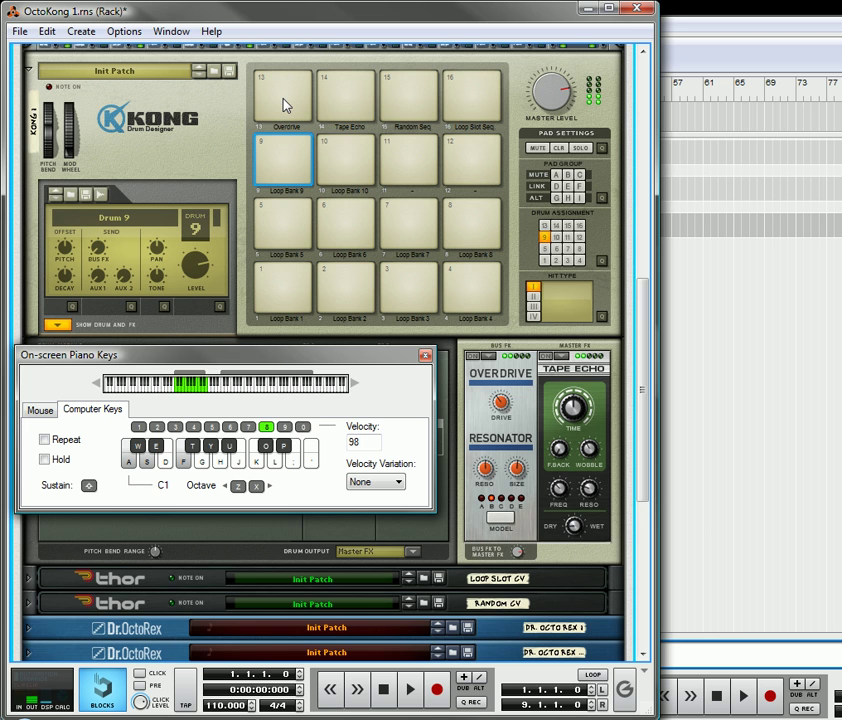
Step: Audition the Overdrive pad 13 and Tape Echo pad 14 over the playing loops, and close the On-screen Piano Keys
{"action": "left_click", "coordinate": [285, 105]}
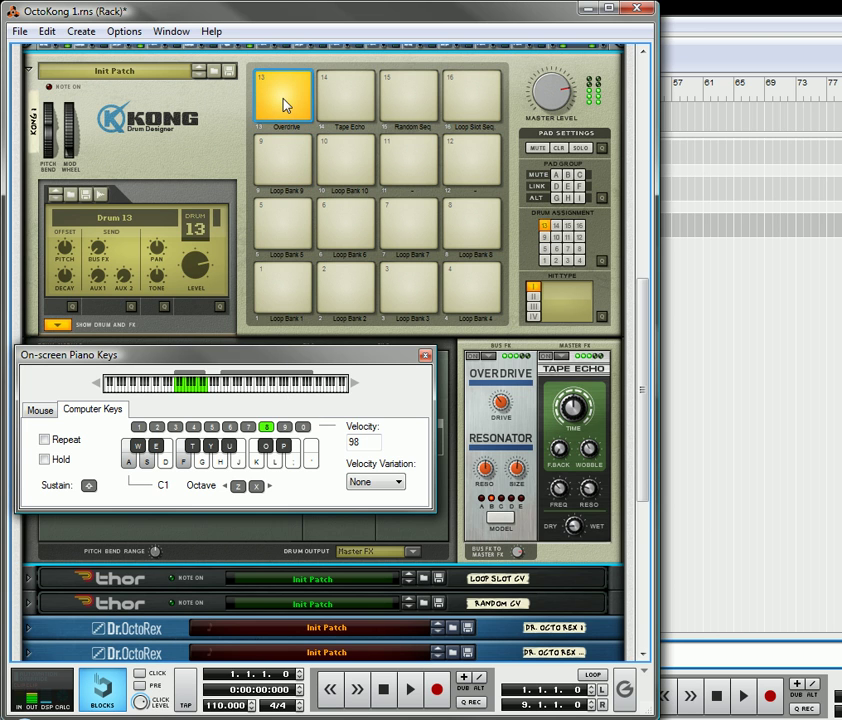
{"action": "left_click", "coordinate": [290, 90]}
{"action": "left_click", "coordinate": [345, 84]}
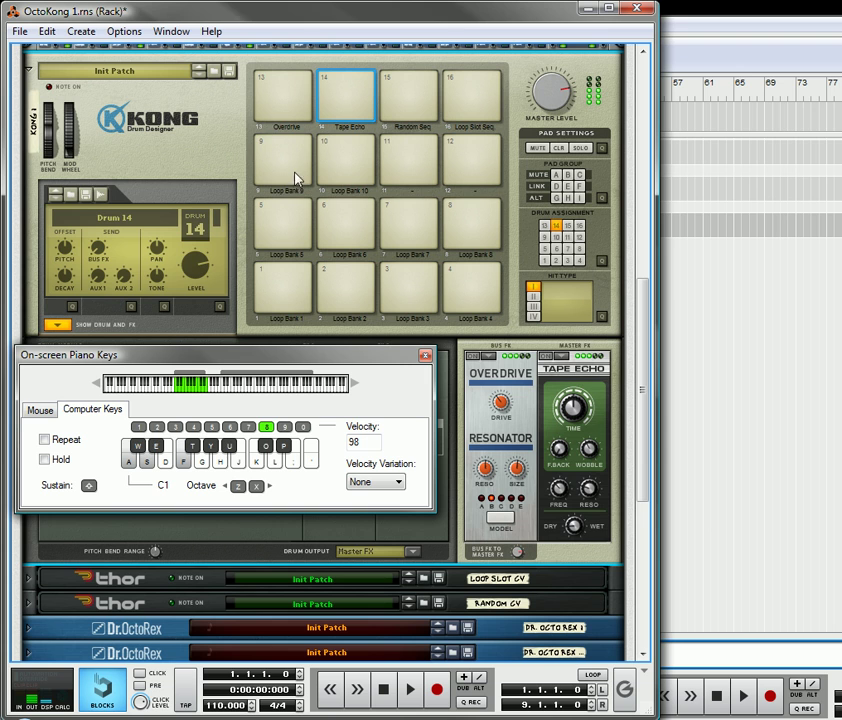
{"action": "left_click", "coordinate": [284, 122]}
{"action": "left_click", "coordinate": [287, 119]}
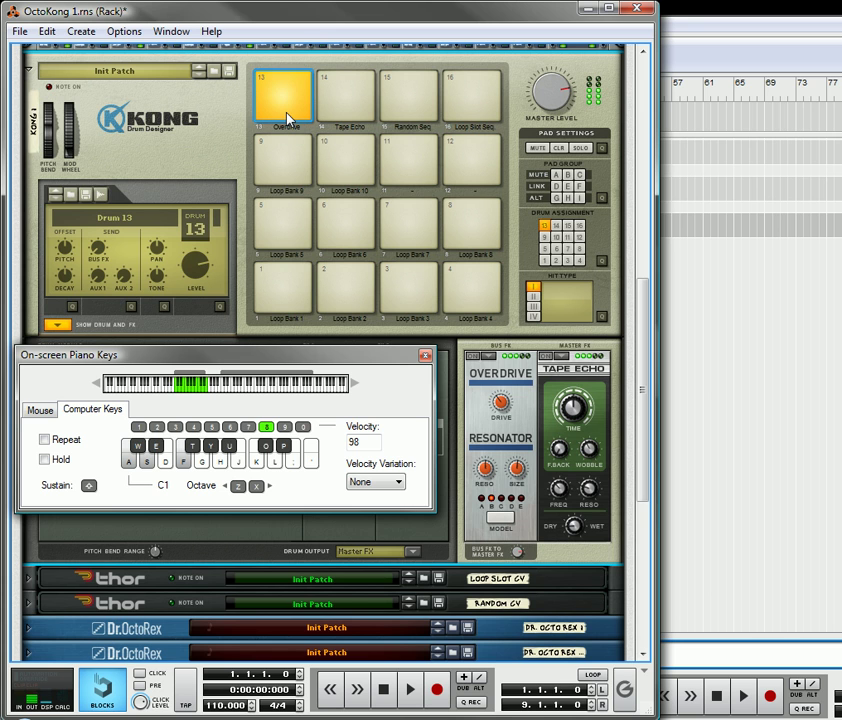
{"action": "mouse_move", "coordinate": [505, 400]}
{"action": "left_click", "coordinate": [292, 116]}
{"action": "left_click", "coordinate": [428, 356]}
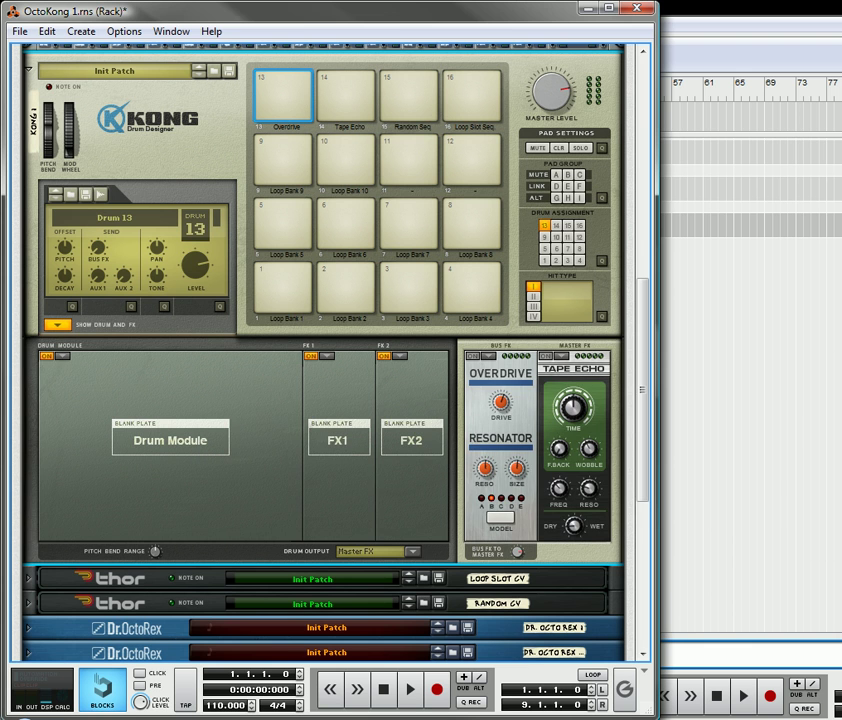
Step: On the rack's rear, create two Spider CV Merger & Splitter devices directly below Kong 1
{"action": "key", "text": "Tab"}
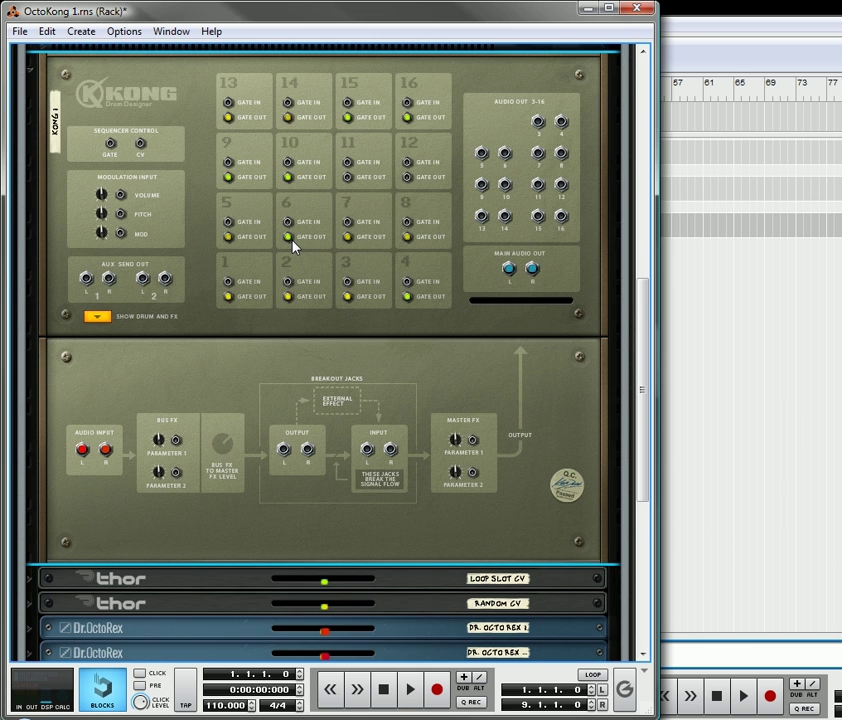
{"action": "scroll", "coordinate": [300, 258], "scroll_direction": "down", "scroll_amount": 2}
{"action": "right_click", "coordinate": [477, 474]}
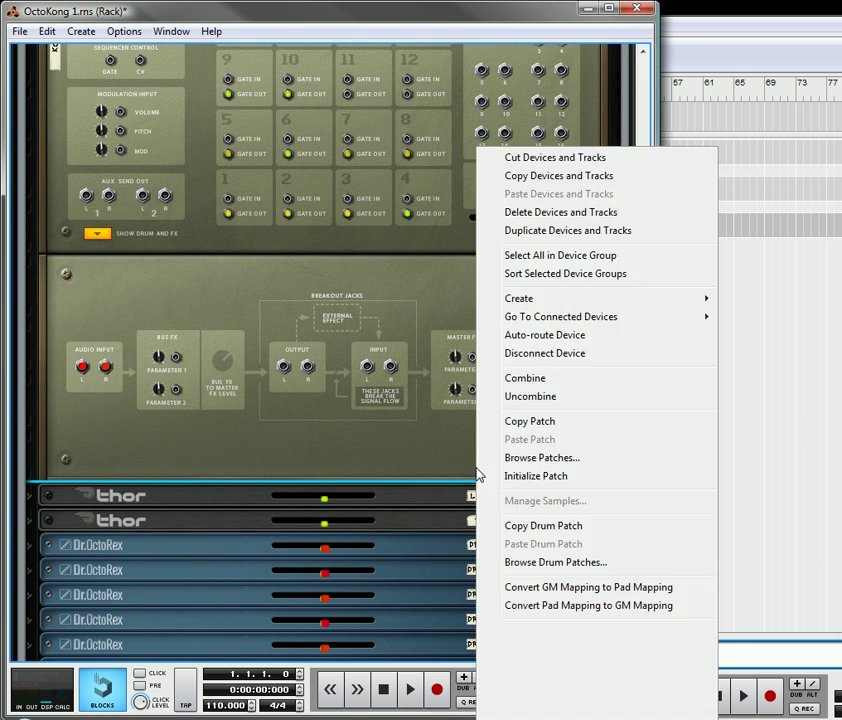
{"action": "mouse_move", "coordinate": [505, 300]}
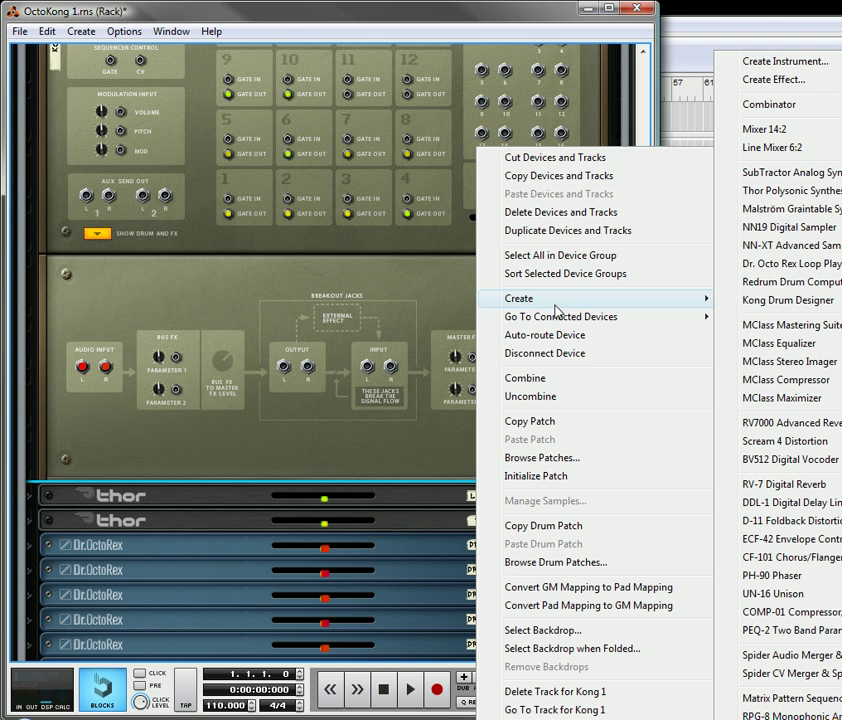
{"action": "left_click", "coordinate": [795, 674]}
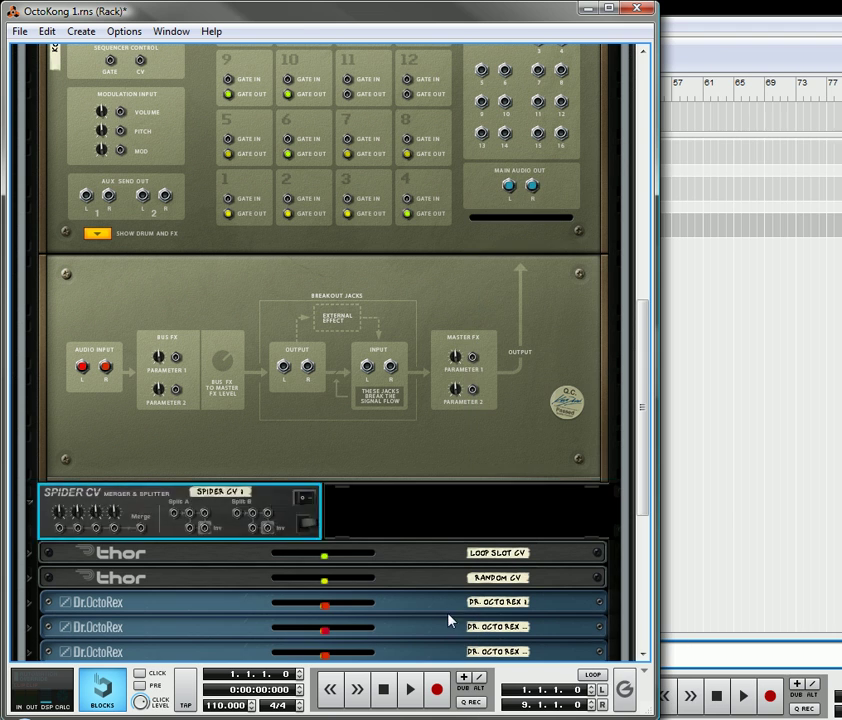
{"action": "right_click", "coordinate": [286, 504]}
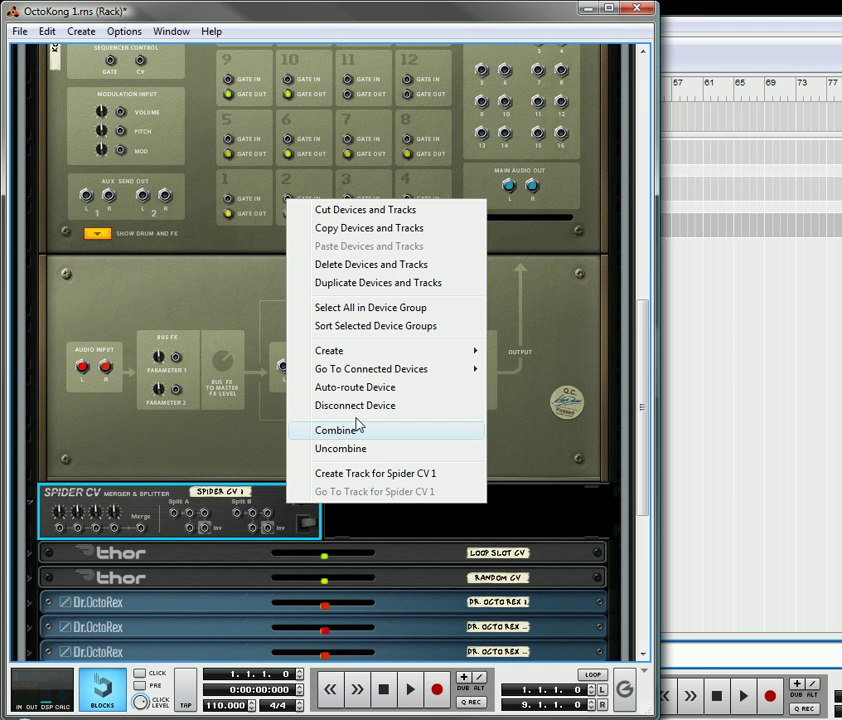
{"action": "mouse_move", "coordinate": [368, 352]}
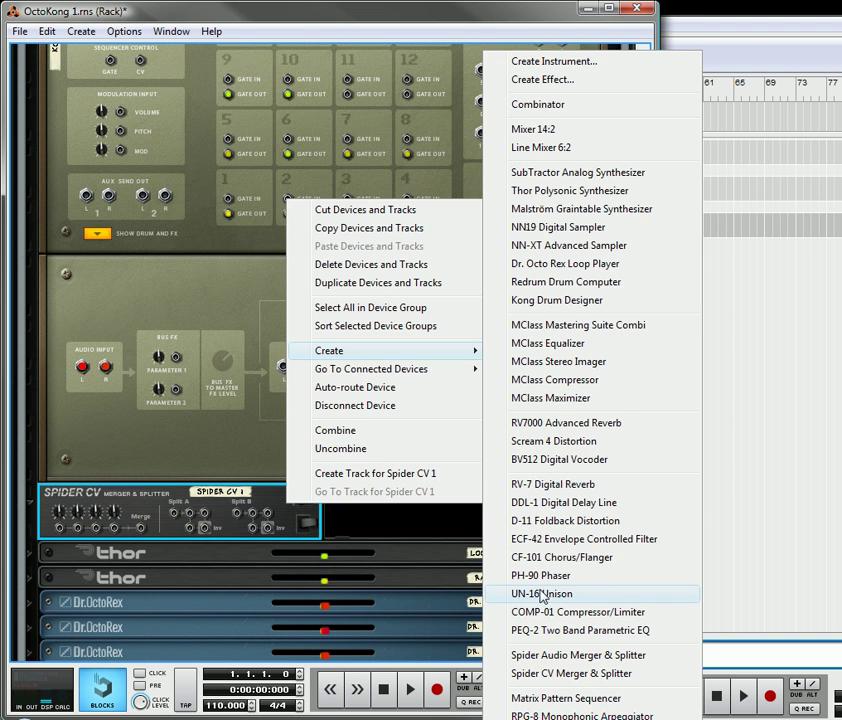
{"action": "left_click", "coordinate": [540, 673]}
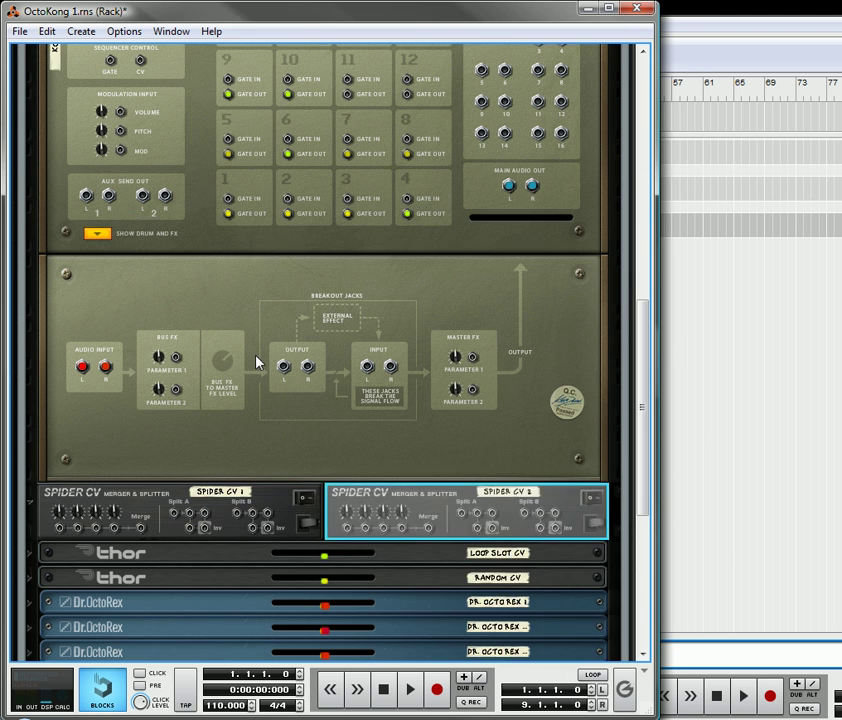
Step: Move pad 13's existing gate cable to Spider CV 2's merge output, and connect pad 13's Gate Out to Spider CV 1's Split A input
{"action": "scroll", "coordinate": [256, 362], "scroll_direction": "up", "scroll_amount": 3}
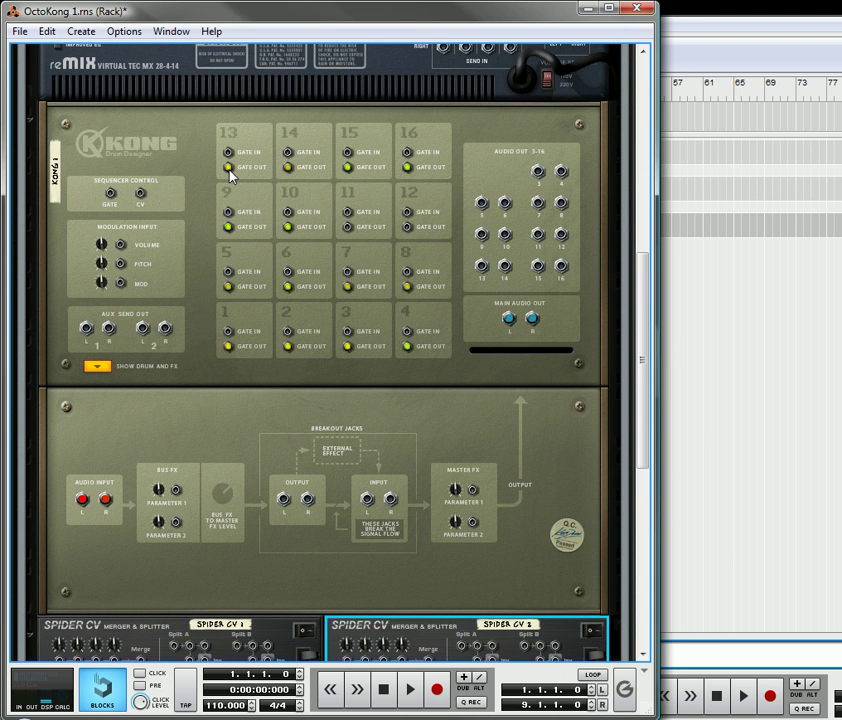
{"action": "left_click_drag", "start_coordinate": [229, 167], "coordinate": [428, 505]}
{"action": "scroll", "coordinate": [228, 424], "scroll_direction": "up", "scroll_amount": 3}
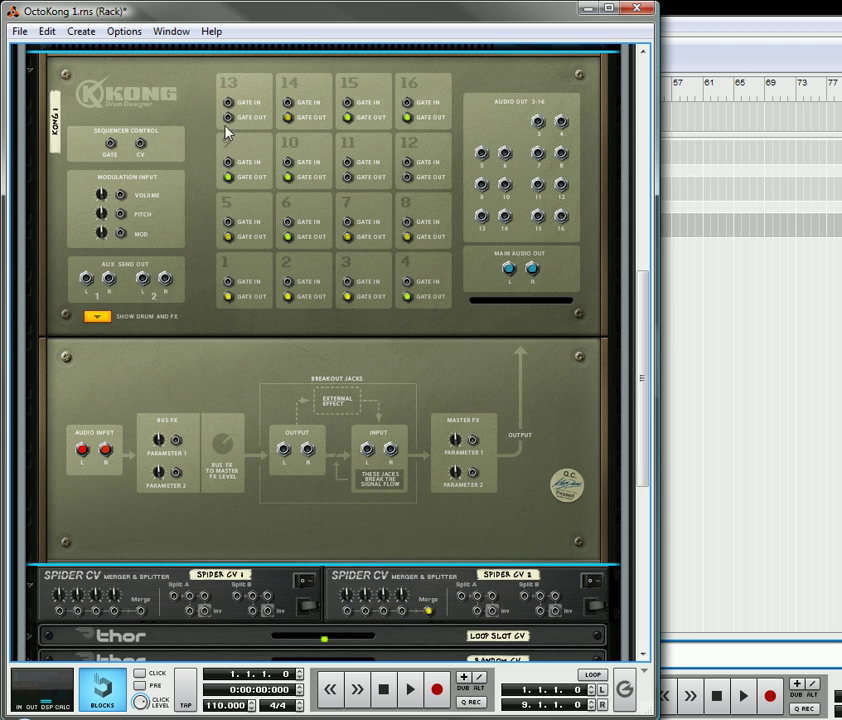
{"action": "left_click_drag", "start_coordinate": [227, 118], "coordinate": [175, 600]}
Step: Patch each Spider CV's split outputs into its own four merge inputs, and chain Spider CV 1's merge output into Spider CV 2's Split A
{"action": "left_click", "coordinate": [195, 605]}
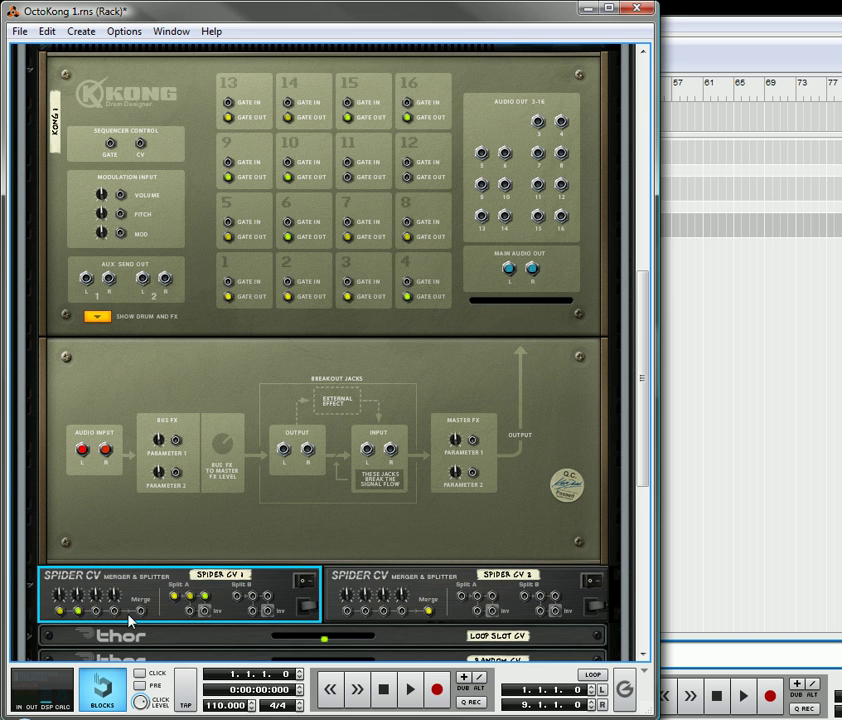
{"action": "left_click_drag", "start_coordinate": [190, 612], "coordinate": [97, 611]}
{"action": "left_click_drag", "start_coordinate": [257, 616], "coordinate": [135, 625]}
{"action": "scroll", "coordinate": [222, 648], "scroll_direction": "down", "scroll_amount": 2}
{"action": "left_click_drag", "start_coordinate": [475, 531], "coordinate": [347, 545]}
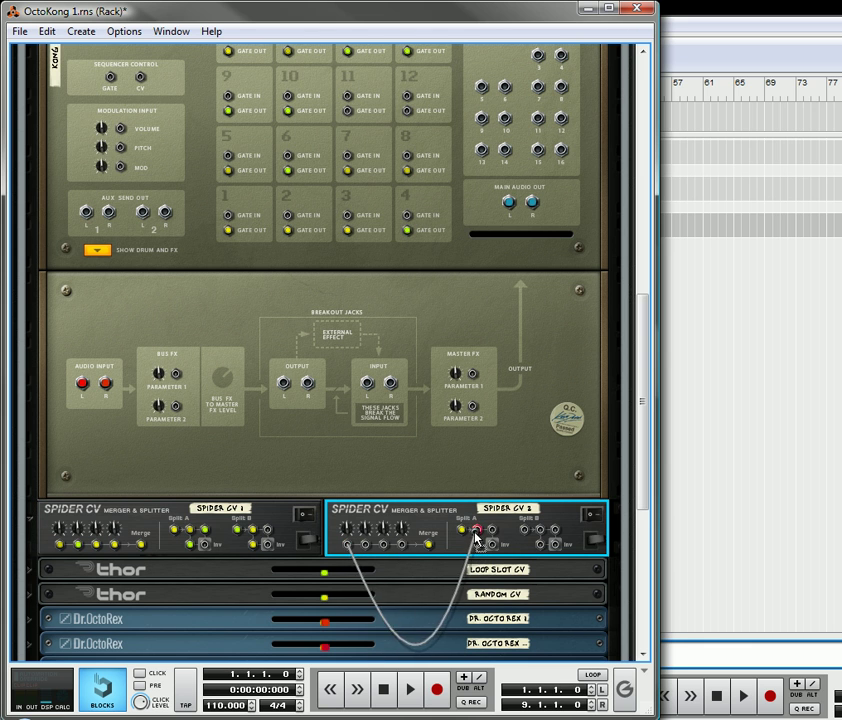
Step: Turn the merge input trims on Spider CV 2 and Spider CV 1 up to 127
{"action": "left_click_drag", "start_coordinate": [476, 540], "coordinate": [352, 480]}
{"action": "left_click_drag", "start_coordinate": [365, 530], "coordinate": [390, 478]}
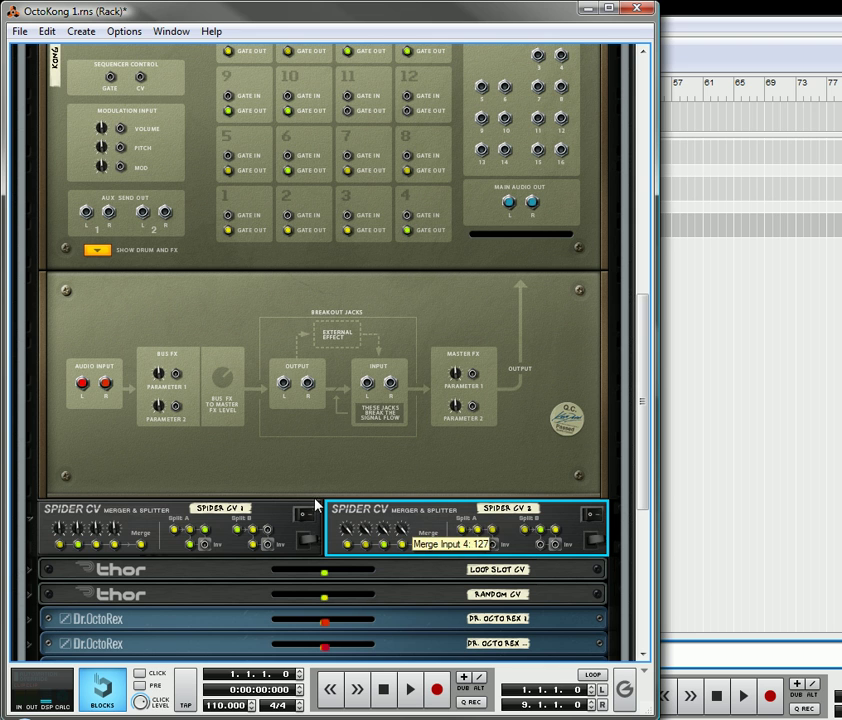
{"action": "left_click", "coordinate": [88, 516]}
{"action": "left_click_drag", "start_coordinate": [79, 530], "coordinate": [109, 445]}
{"action": "left_click_drag", "start_coordinate": [113, 531], "coordinate": [122, 361]}
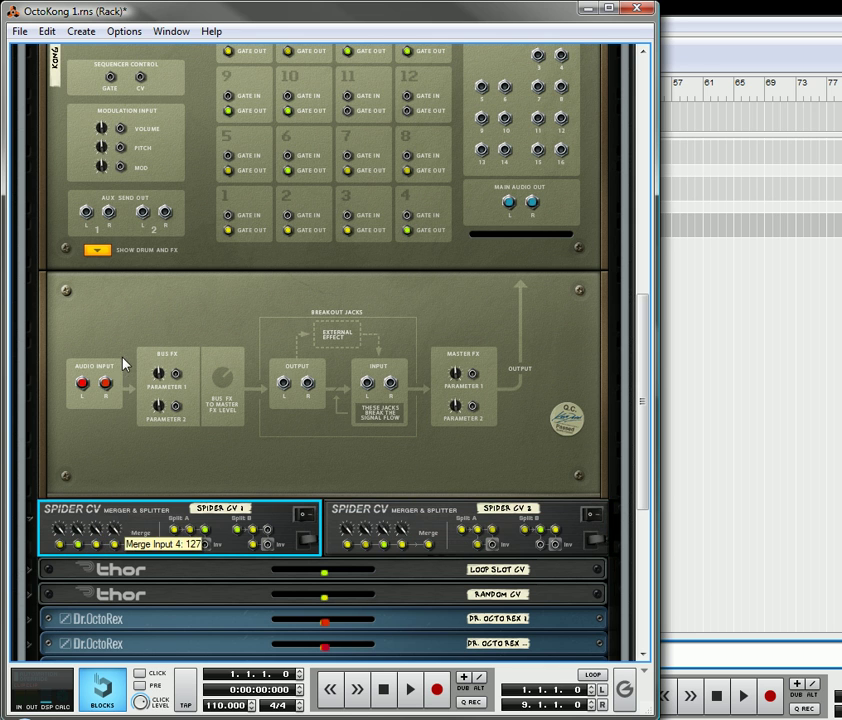
Step: Return to the rack's front and fold both Spider CV devices
{"action": "key", "text": "Tab"}
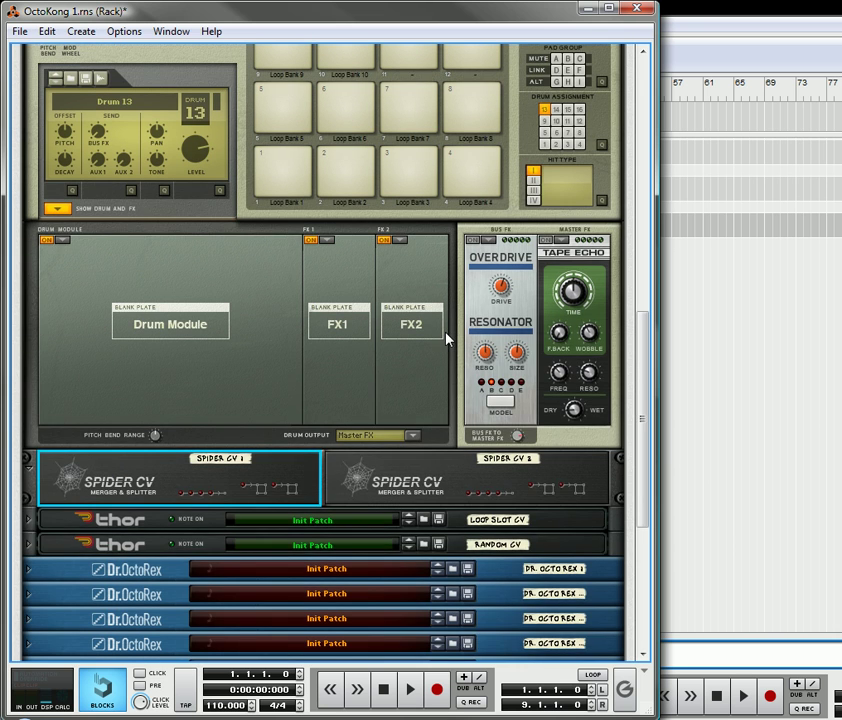
{"action": "scroll", "coordinate": [30, 492], "scroll_direction": "up", "scroll_amount": 3}
{"action": "left_click", "coordinate": [29, 527]}
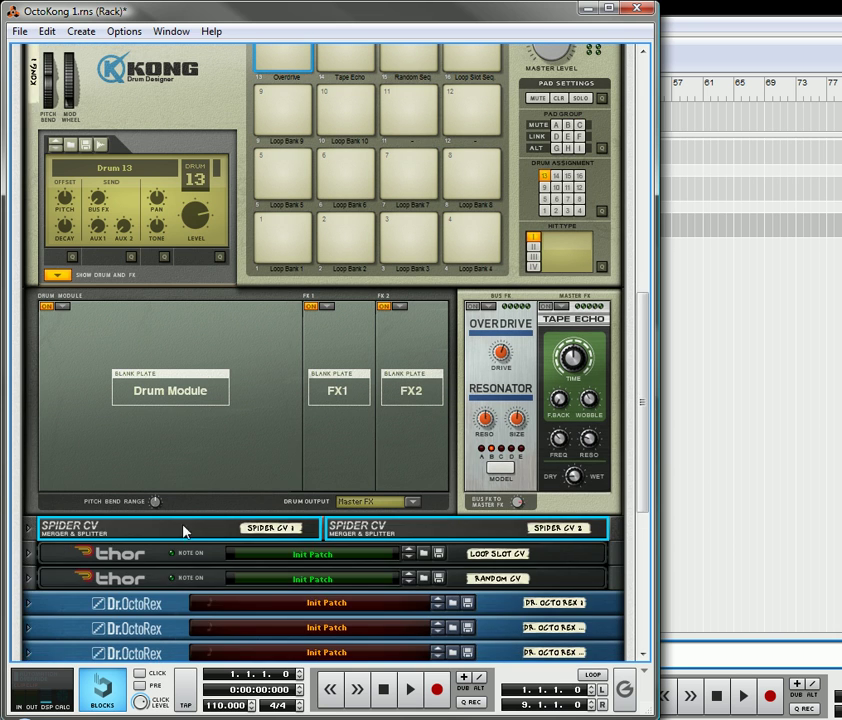
Step: Audition the Overdrive effect repeatedly from pad 13 over the playing loops, checking the Bus FX on state and drive amount
{"action": "scroll", "coordinate": [300, 427], "scroll_direction": "up", "scroll_amount": 3}
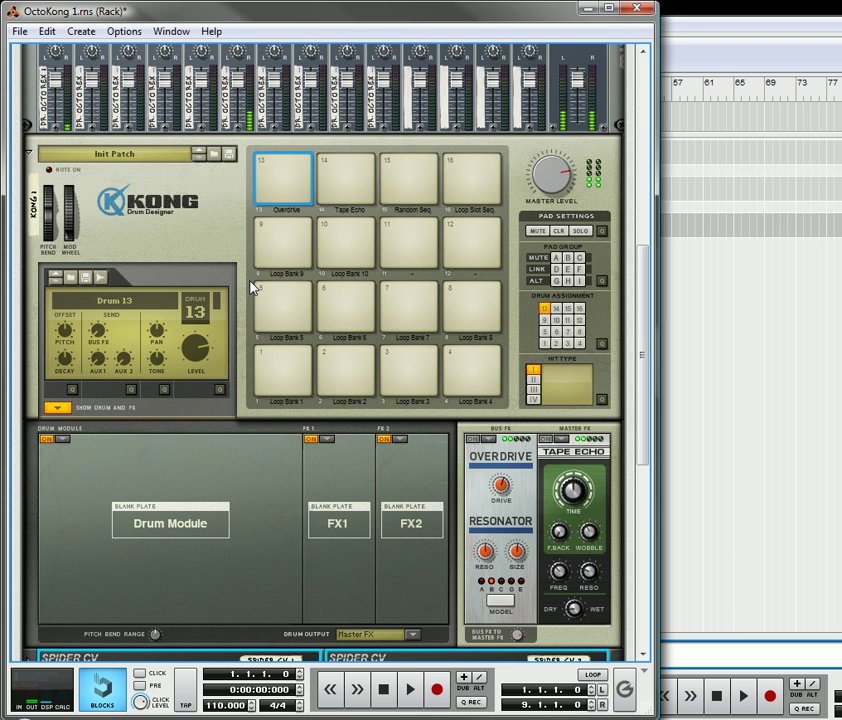
{"action": "left_click", "coordinate": [287, 205]}
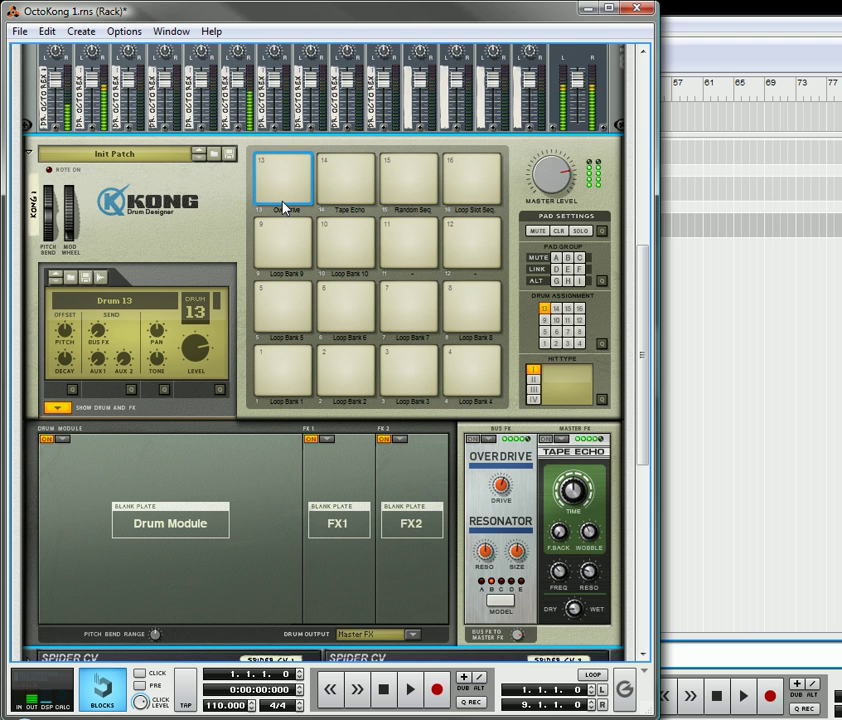
{"action": "left_click", "coordinate": [284, 207]}
{"action": "left_click", "coordinate": [281, 207]}
{"action": "left_click", "coordinate": [281, 207]}
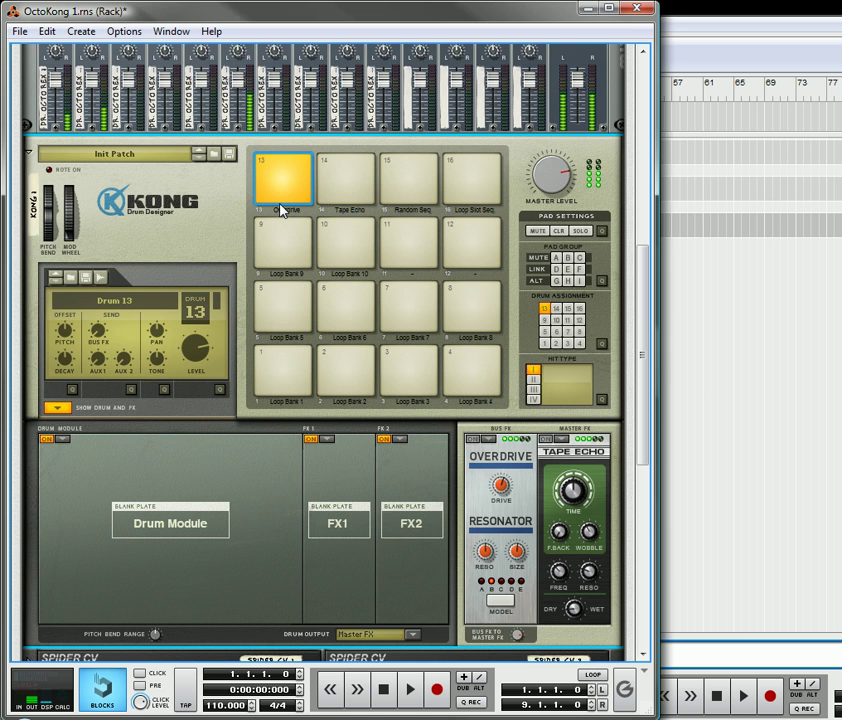
{"action": "left_click", "coordinate": [286, 195]}
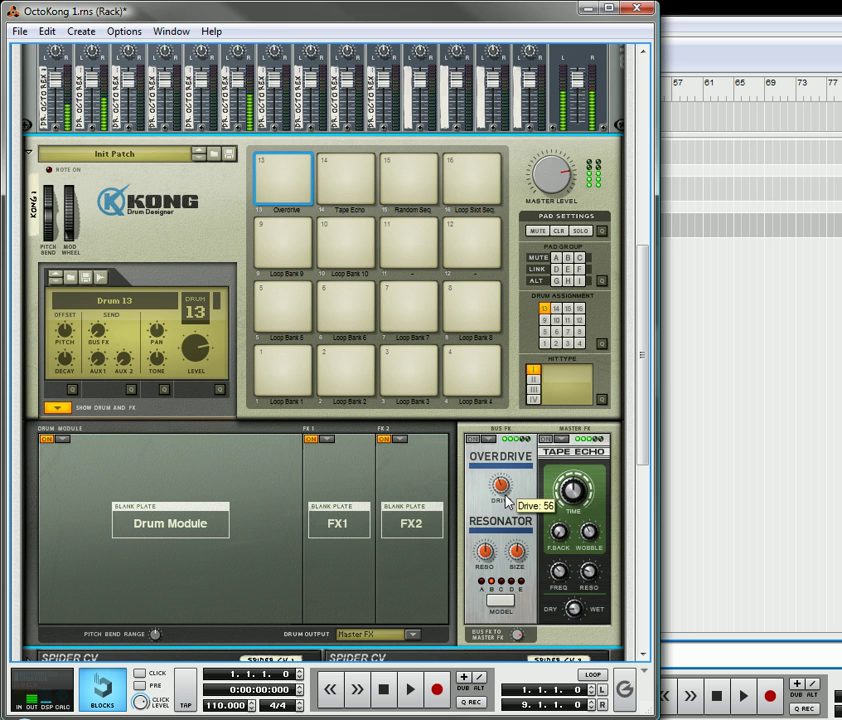
{"action": "left_click", "coordinate": [286, 182]}
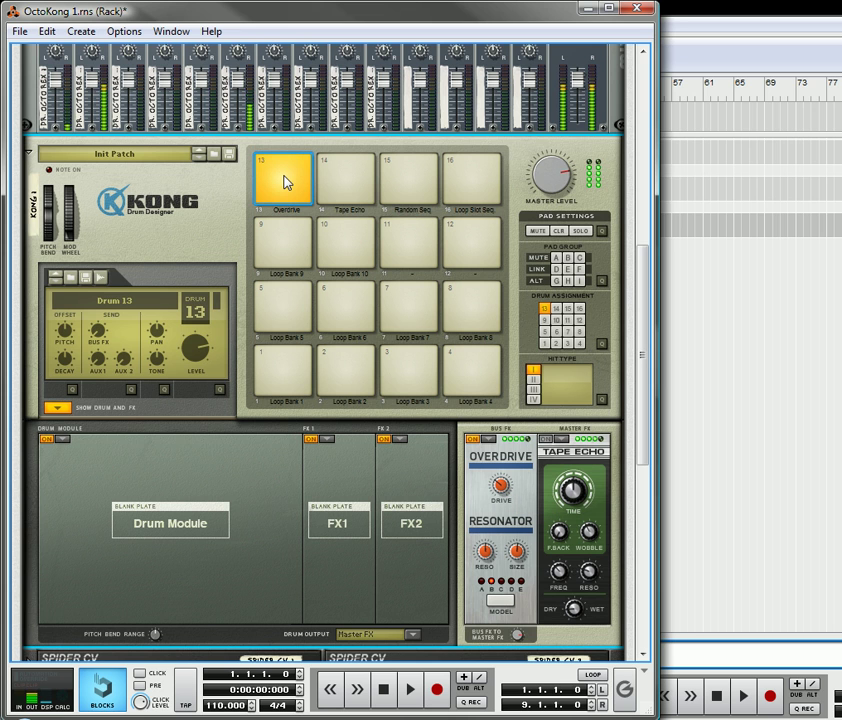
Step: Replace Kong's Bus FX Overdrive / Resonator with Rattler and audition it from pad 13
{"action": "left_click", "coordinate": [484, 455]}
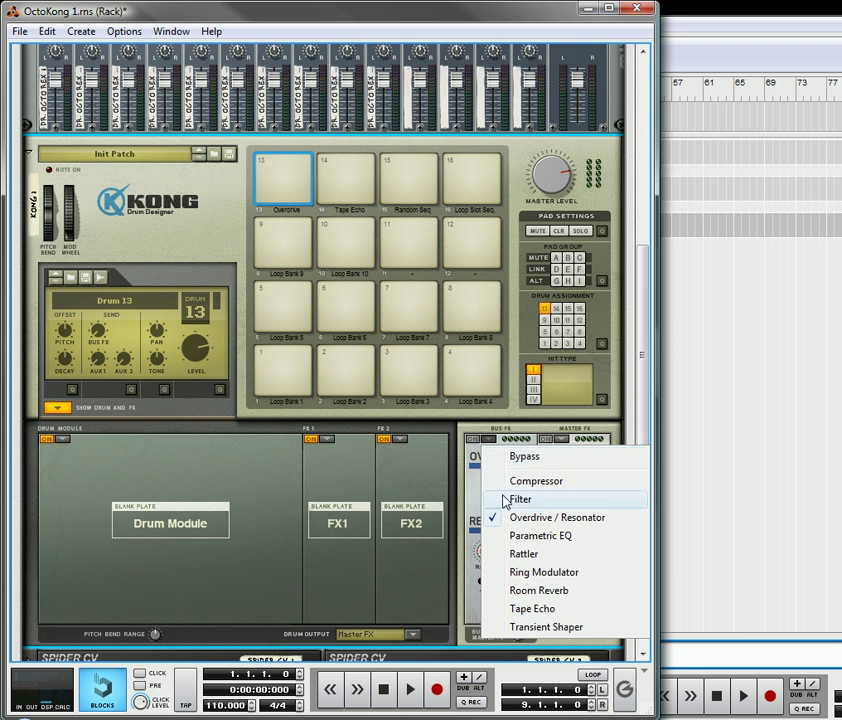
{"action": "left_click", "coordinate": [523, 555]}
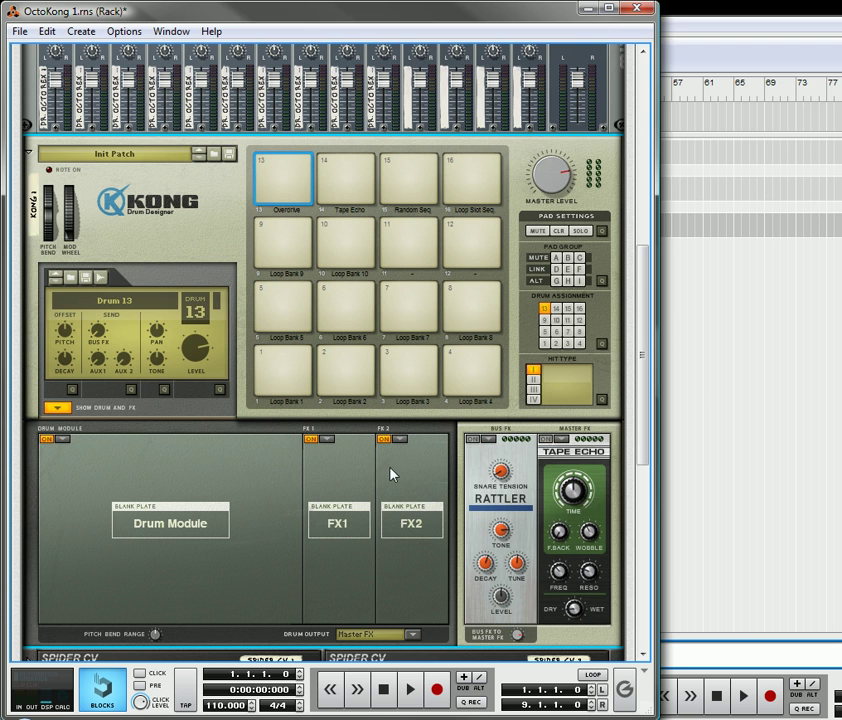
{"action": "left_click", "coordinate": [290, 181]}
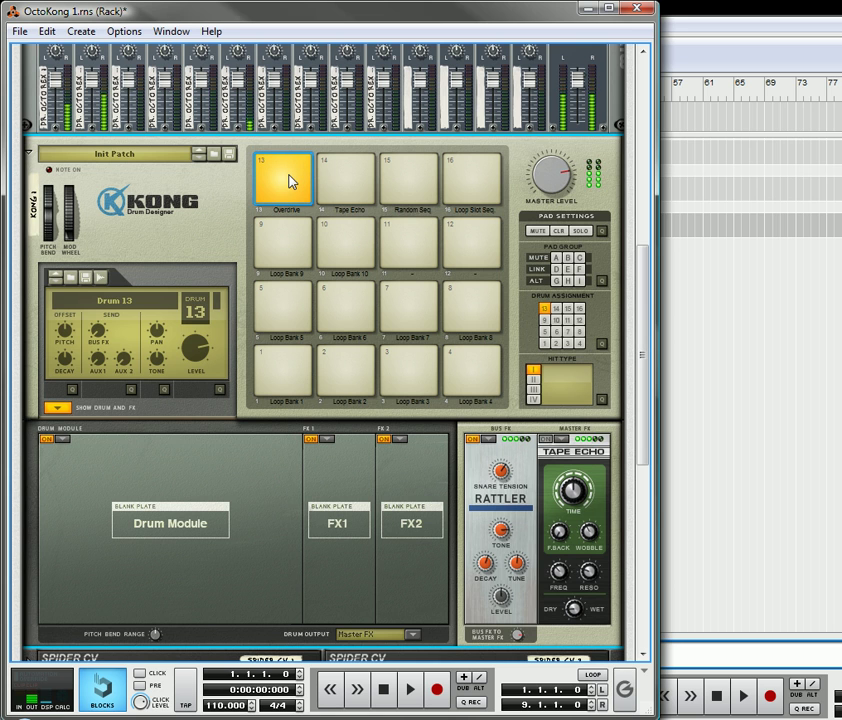
Step: Audition the Tape Echo from pad 14 over the loops and check its frequency setting
{"action": "left_click", "coordinate": [360, 179]}
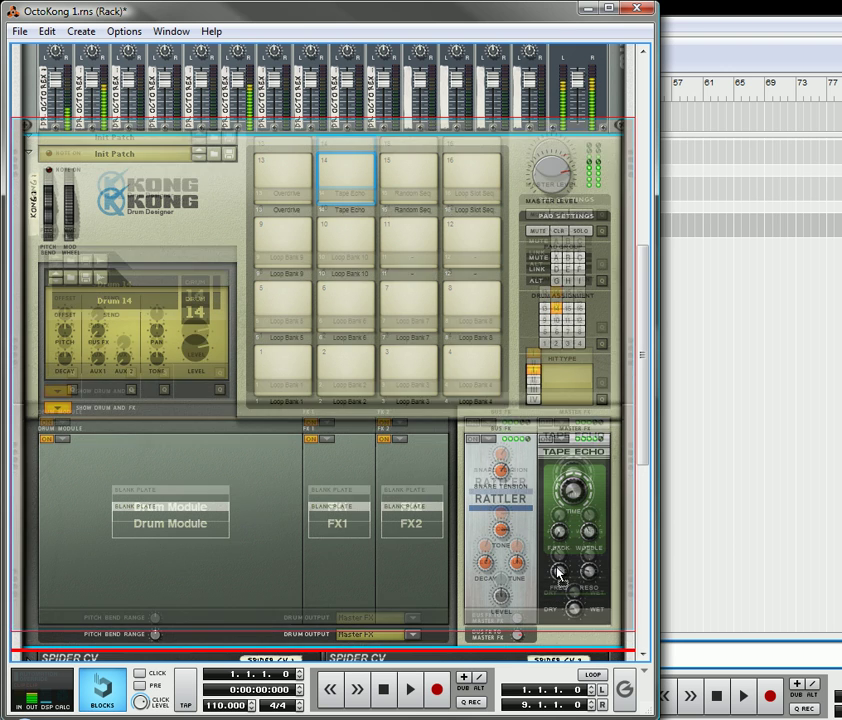
{"action": "left_click_drag", "start_coordinate": [558, 573], "coordinate": [557, 570]}
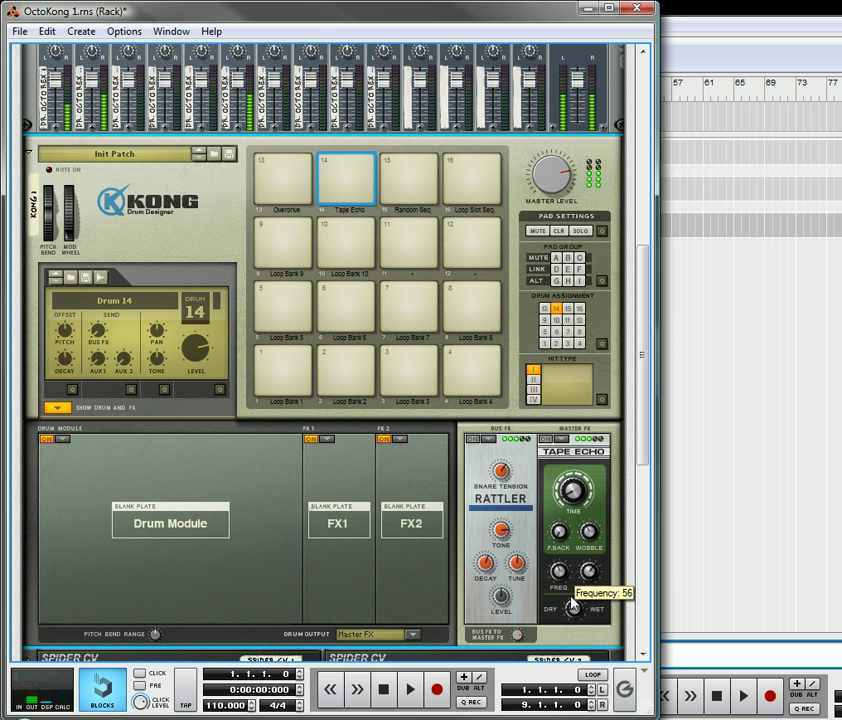
{"action": "left_click", "coordinate": [340, 180]}
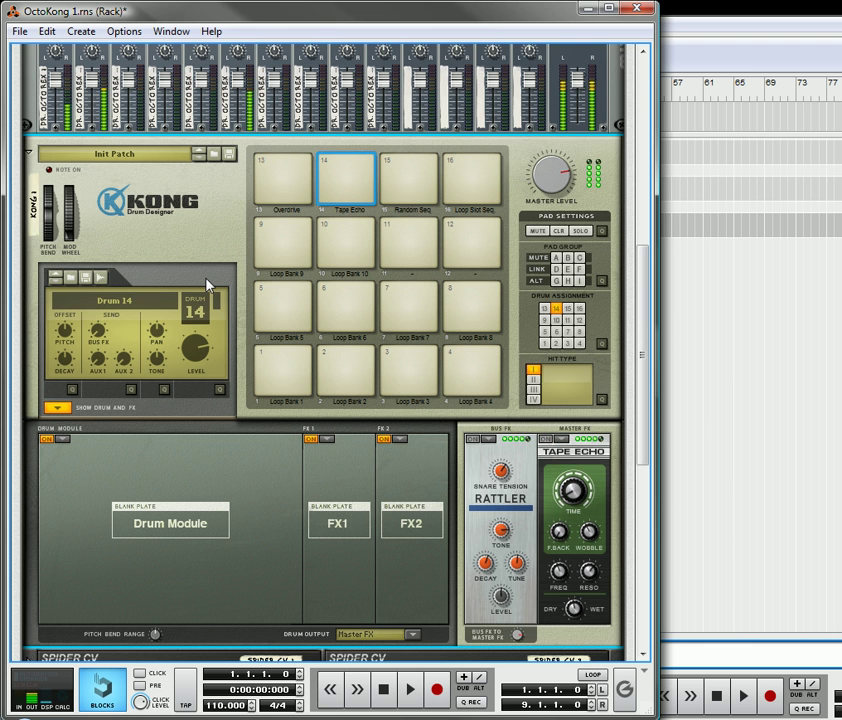
{"action": "scroll", "coordinate": [208, 285], "scroll_direction": "up", "scroll_amount": 3}
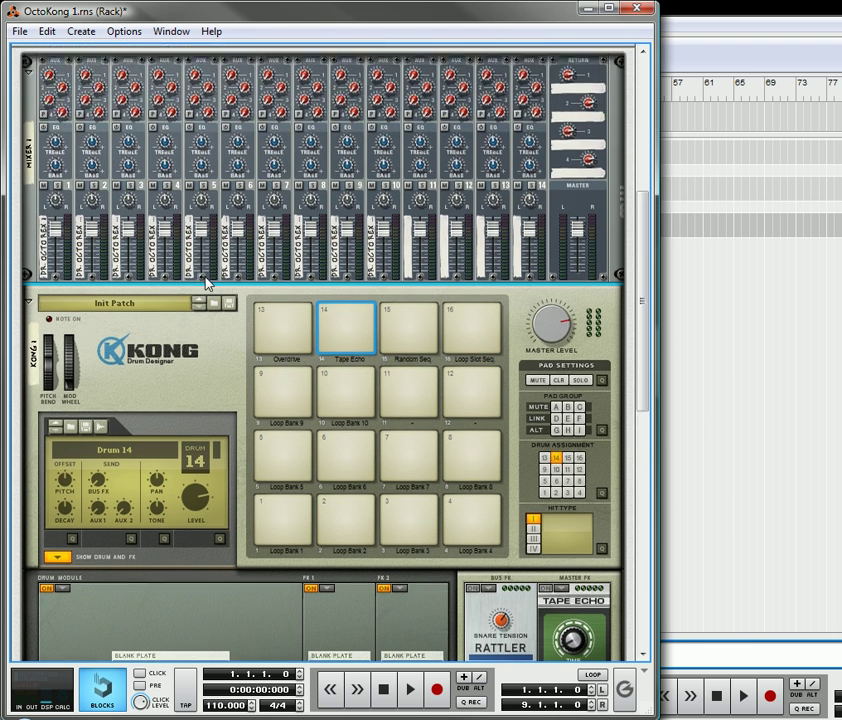
Step: Close the OctoKong 1 song without saving its changes
{"action": "scroll", "coordinate": [380, 295], "scroll_direction": "down", "scroll_amount": 2}
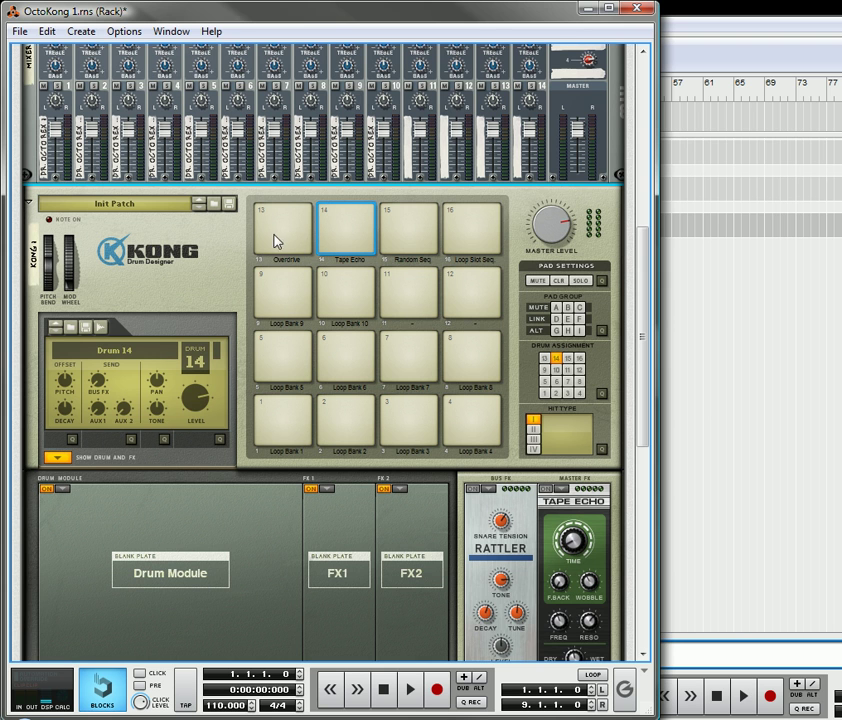
{"action": "scroll", "coordinate": [330, 293], "scroll_direction": "up", "scroll_amount": 3}
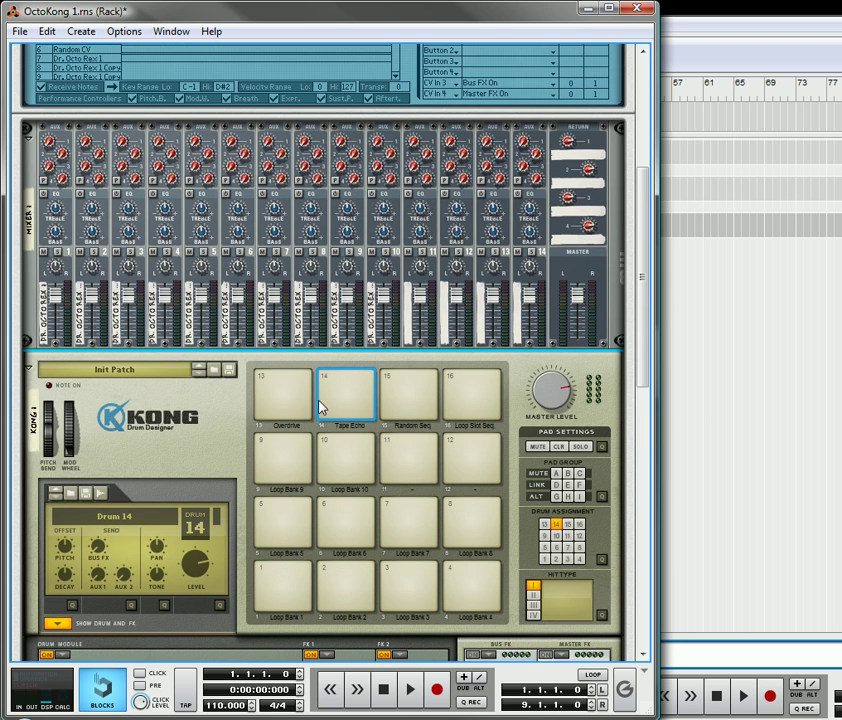
{"action": "scroll", "coordinate": [350, 350], "scroll_direction": "up", "scroll_amount": 2}
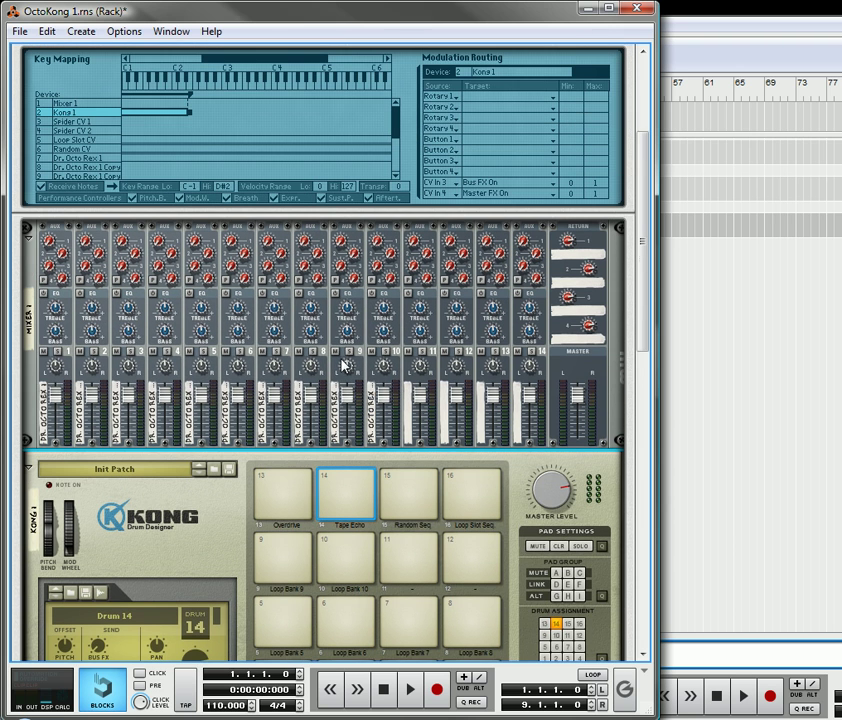
{"action": "left_click", "coordinate": [636, 7]}
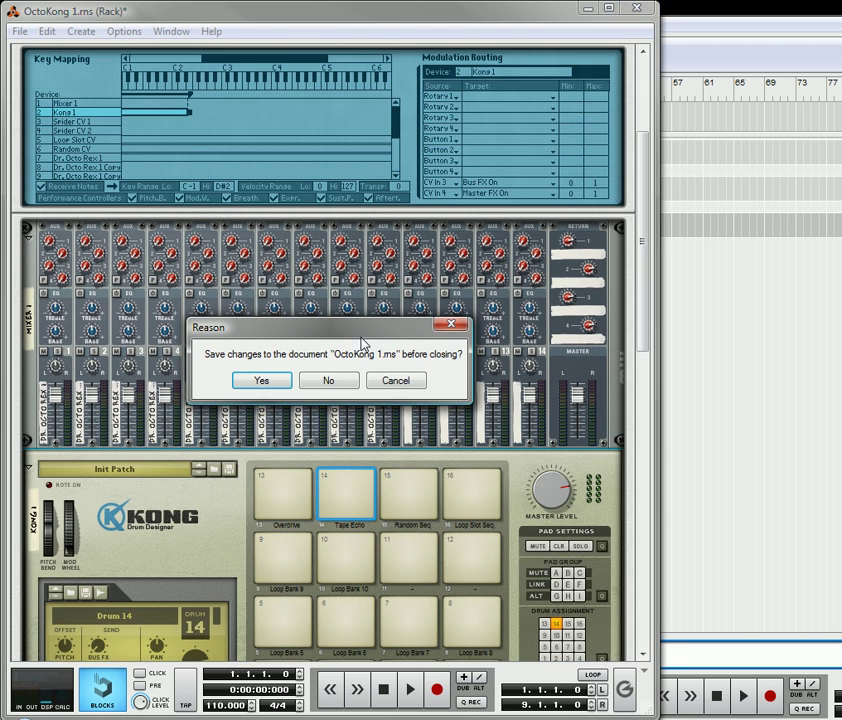
{"action": "left_click", "coordinate": [329, 382]}
Step: Look through the OctoKong 2 rack from Kong's pads down to the delay and reverb selector devices and back
{"action": "scroll", "coordinate": [160, 310], "scroll_direction": "down", "scroll_amount": 4}
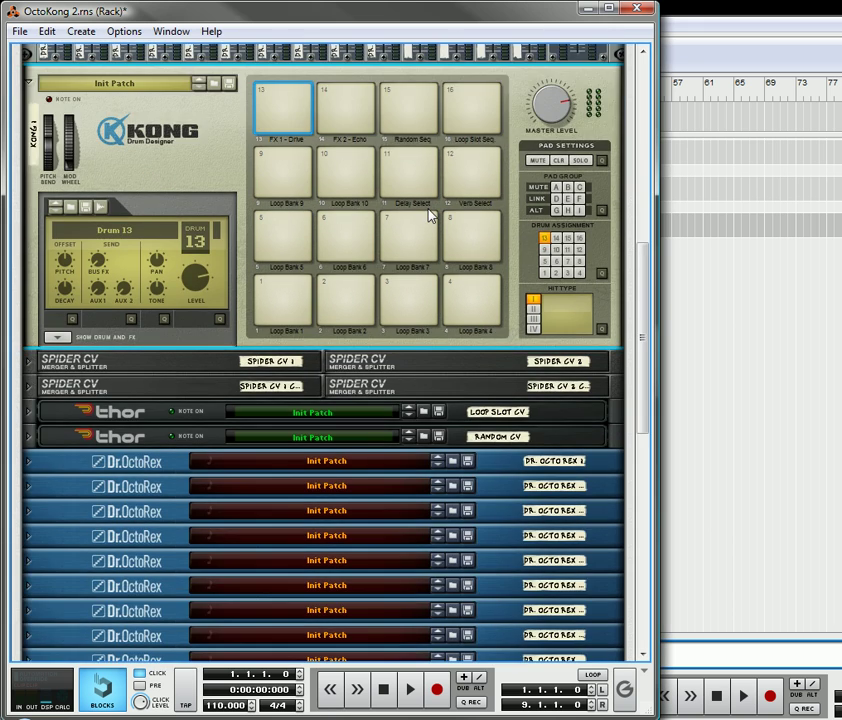
{"action": "scroll", "coordinate": [430, 215], "scroll_direction": "down", "scroll_amount": 10}
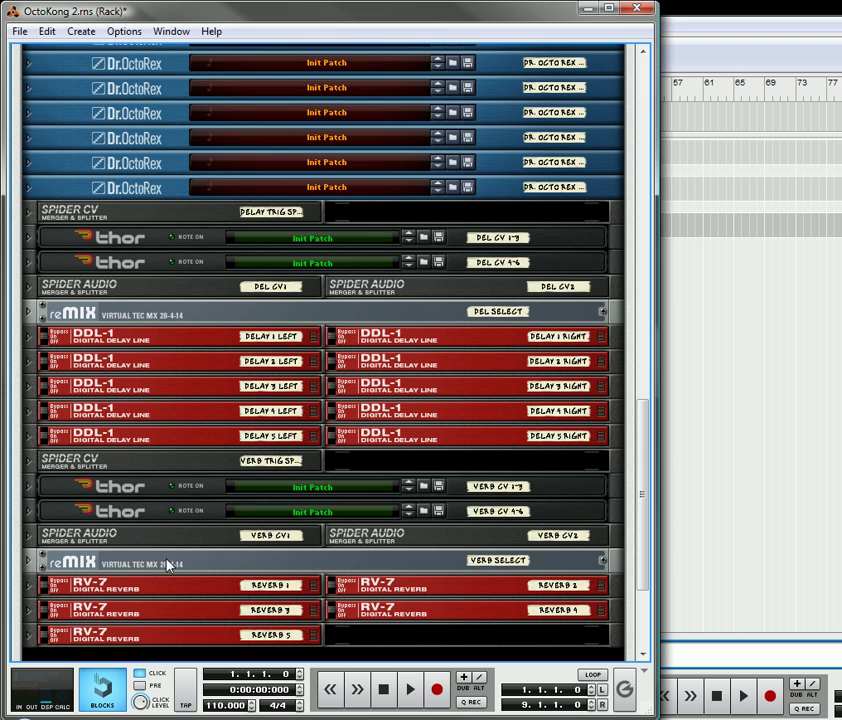
{"action": "scroll", "coordinate": [292, 230], "scroll_direction": "up", "scroll_amount": 10}
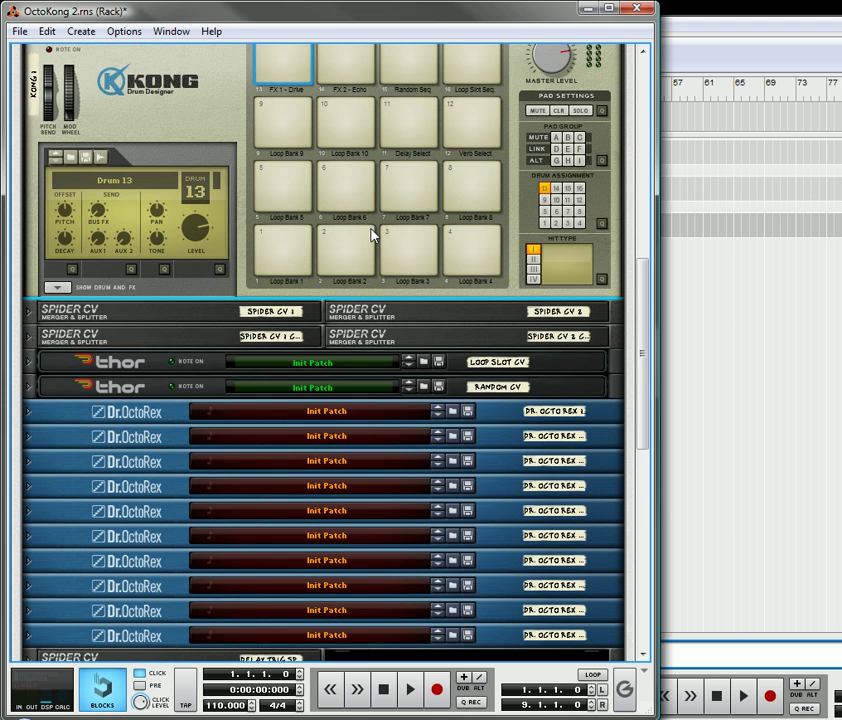
{"action": "scroll", "coordinate": [410, 158], "scroll_direction": "up", "scroll_amount": 2}
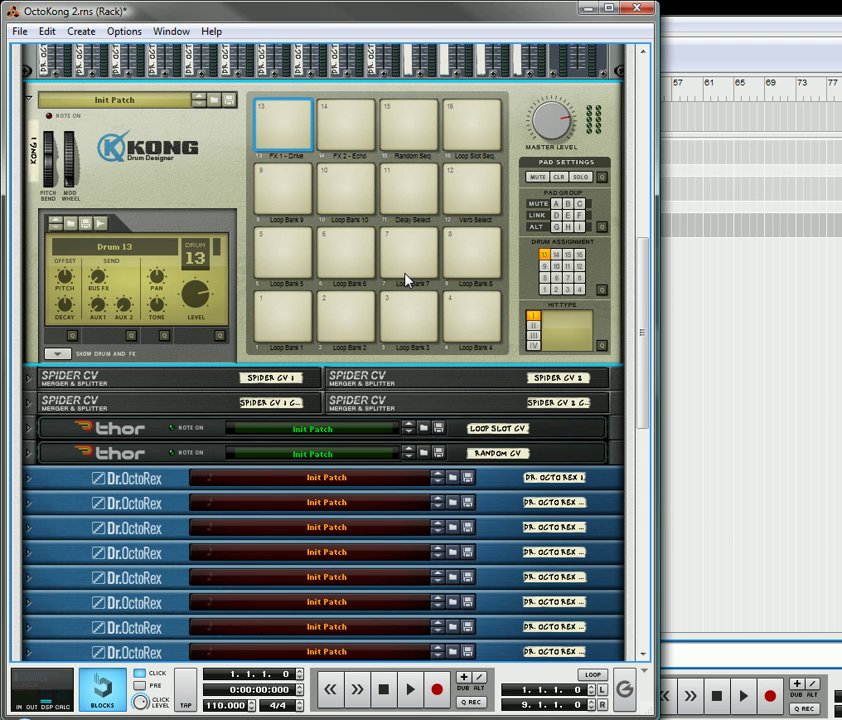
Step: Show Kong's drum and FX section in OctoKong 2, and examine its Bus FX, Master FX and the mixer above
{"action": "scroll", "coordinate": [282, 291], "scroll_direction": "up", "scroll_amount": 3}
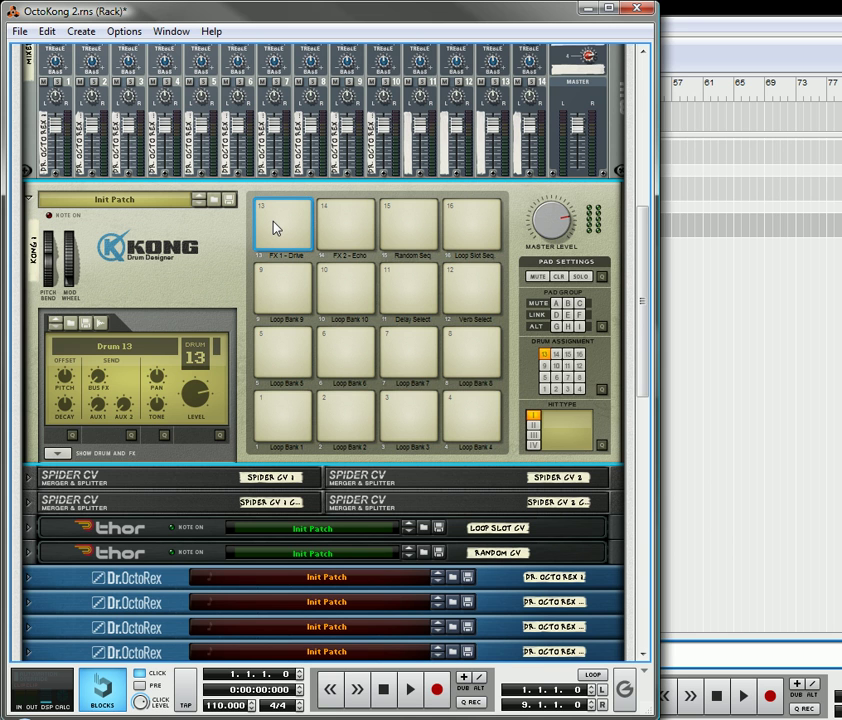
{"action": "left_click", "coordinate": [57, 453]}
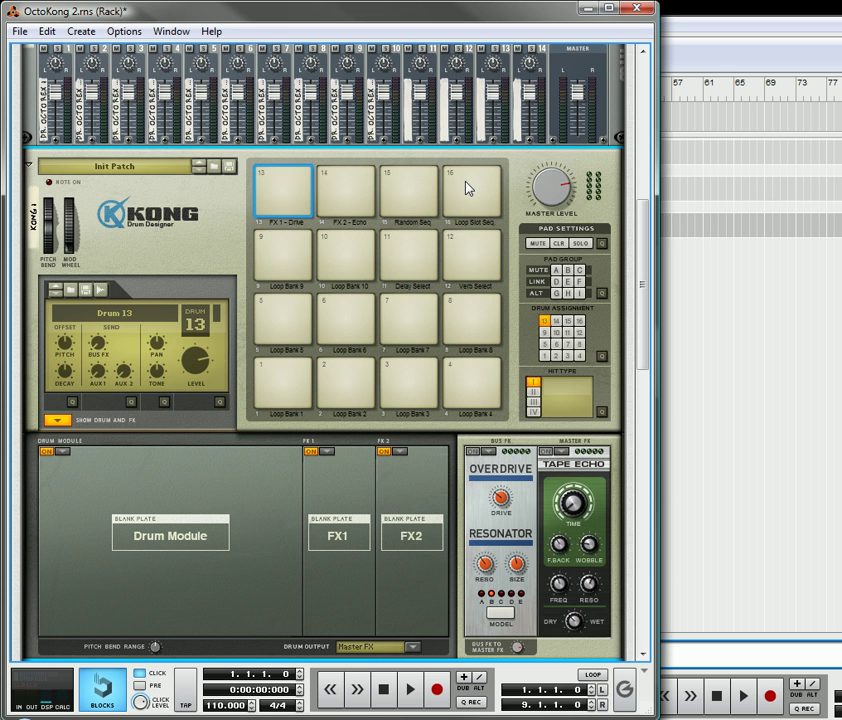
{"action": "scroll", "coordinate": [527, 291], "scroll_direction": "up", "scroll_amount": 10}
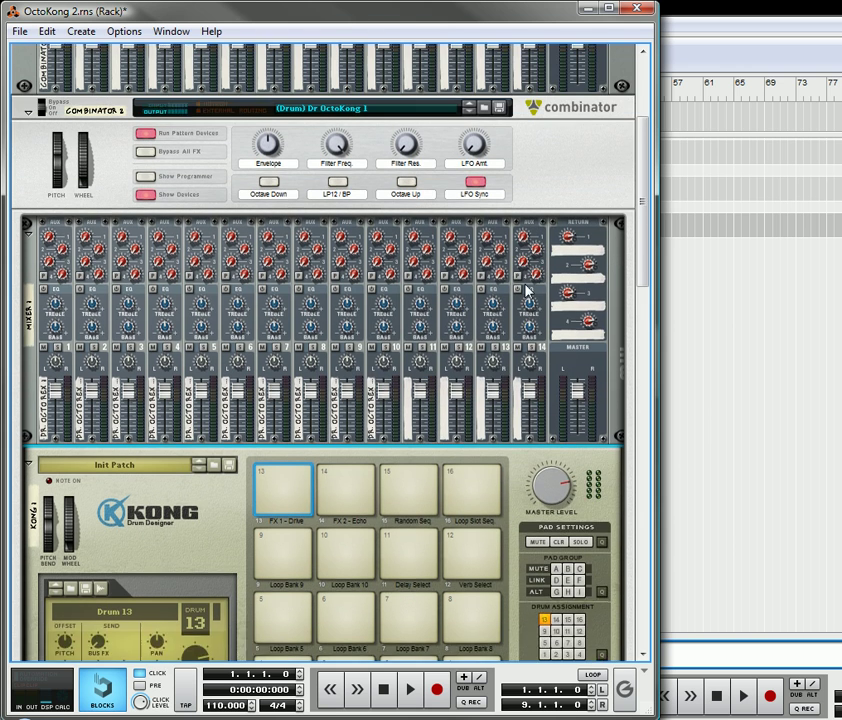